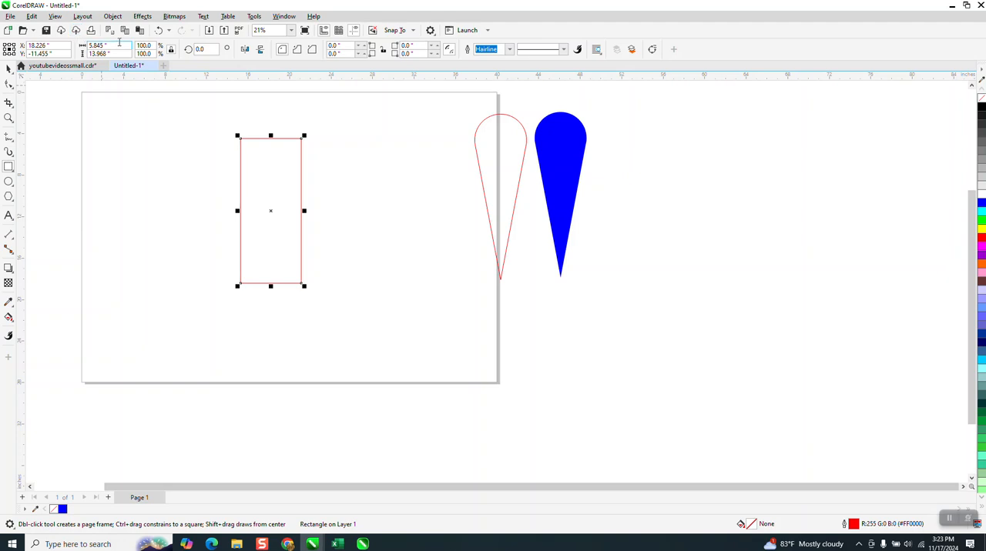
Step: Set the rectangle's width to 5 inches and draw a 5-inch circle beside it
text(5)
key(Return)
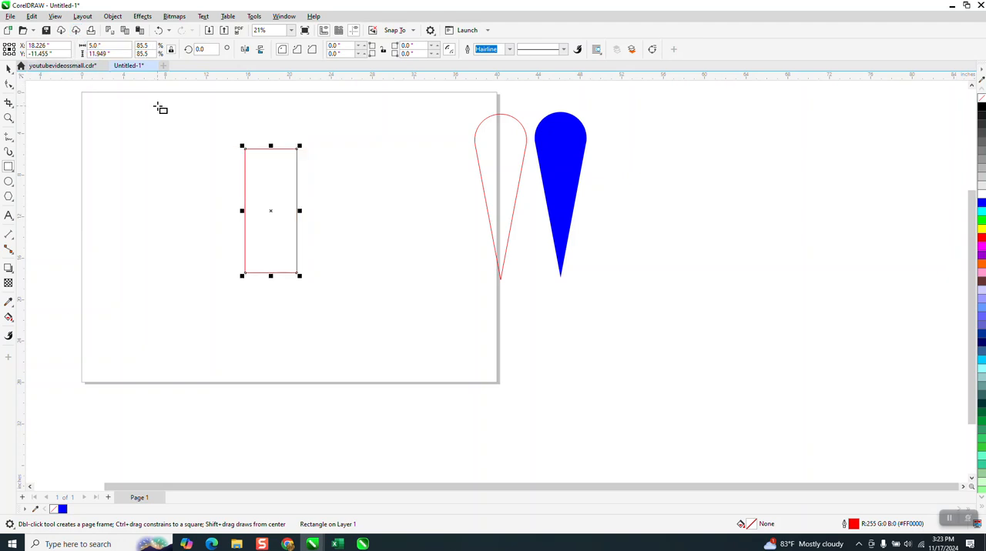
click(8, 182)
drag(166, 137, 124, 208)
drag(123, 45, 56, 59)
text(5)
key(Return)
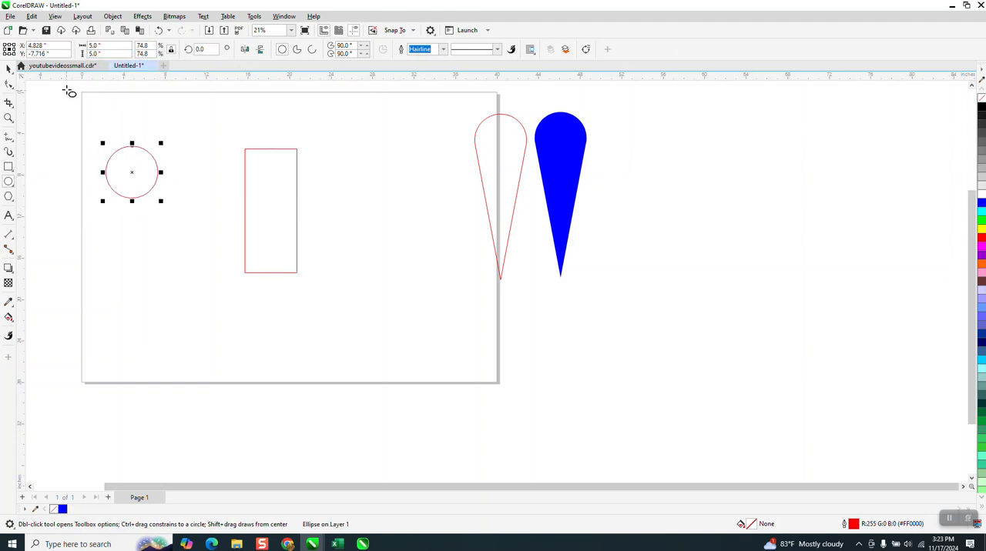
Step: Center the rectangle and circle on the page and move the circle straight up so its center sits on the rectangle's top edge
click(9, 68)
drag(51, 96, 458, 334)
key(p)
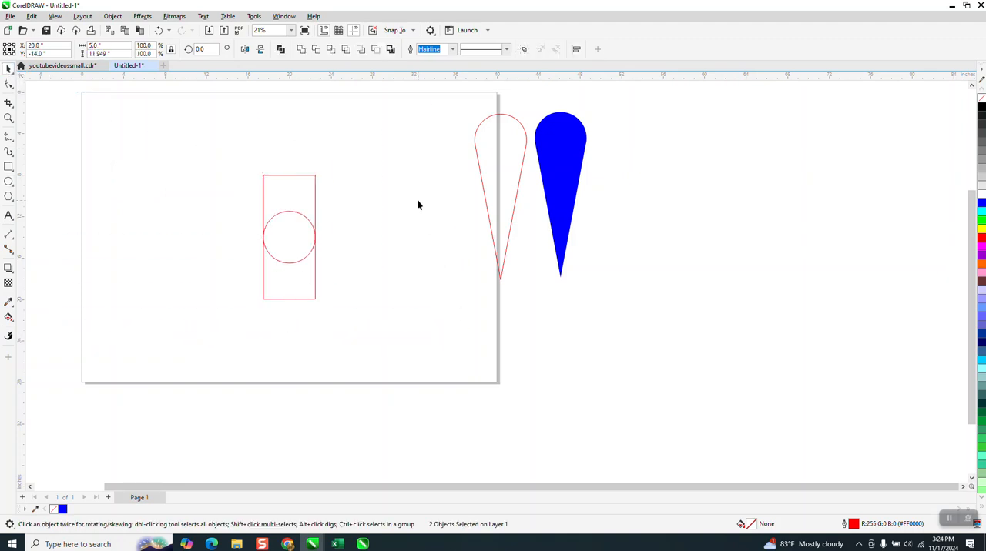
click(419, 205)
click(300, 226)
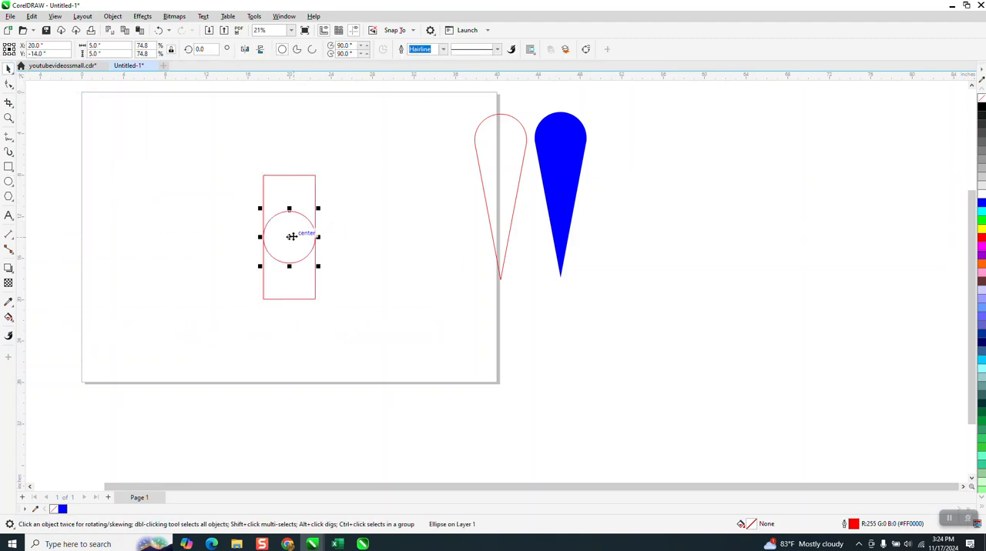
drag(291, 239, 293, 188)
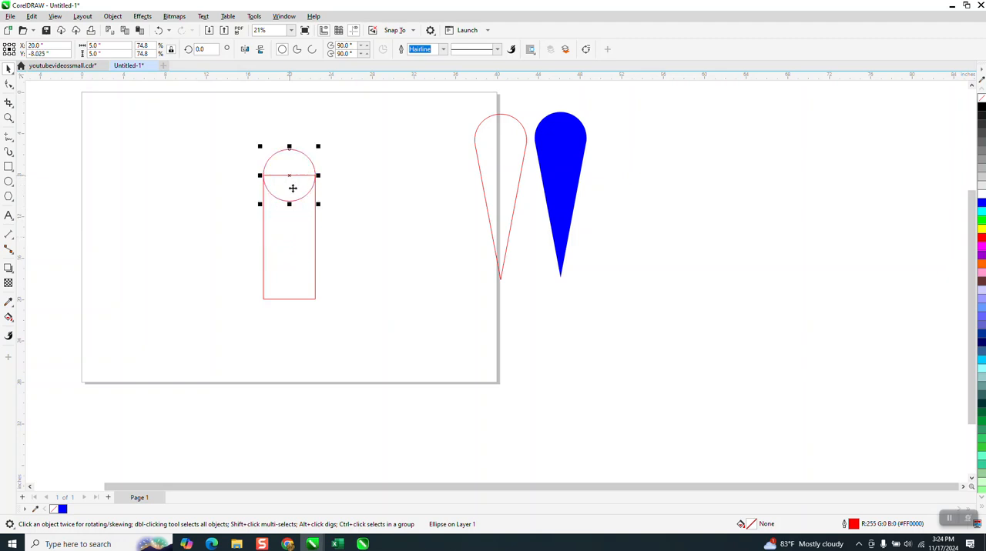
Step: Convert the rectangle to curves
click(306, 282)
click(112, 17)
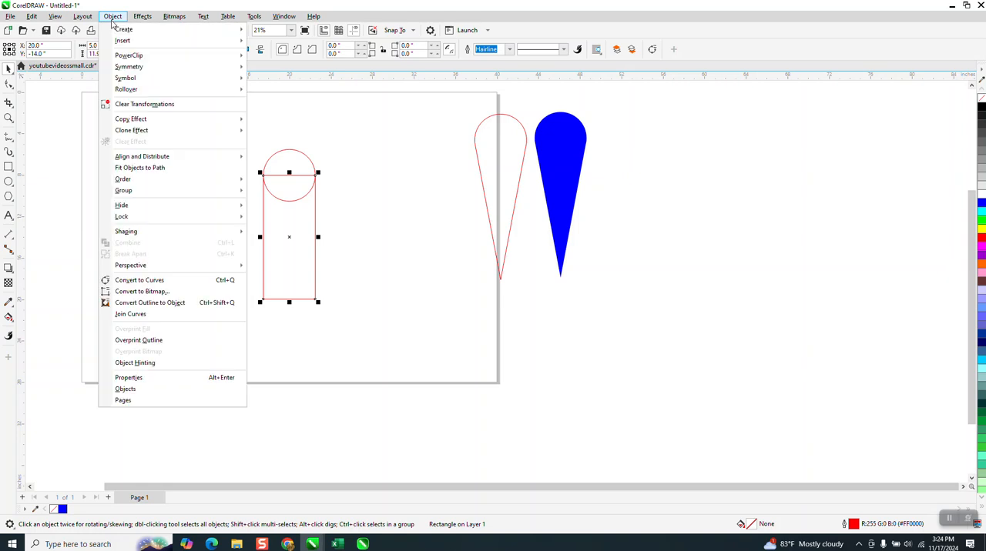
click(149, 282)
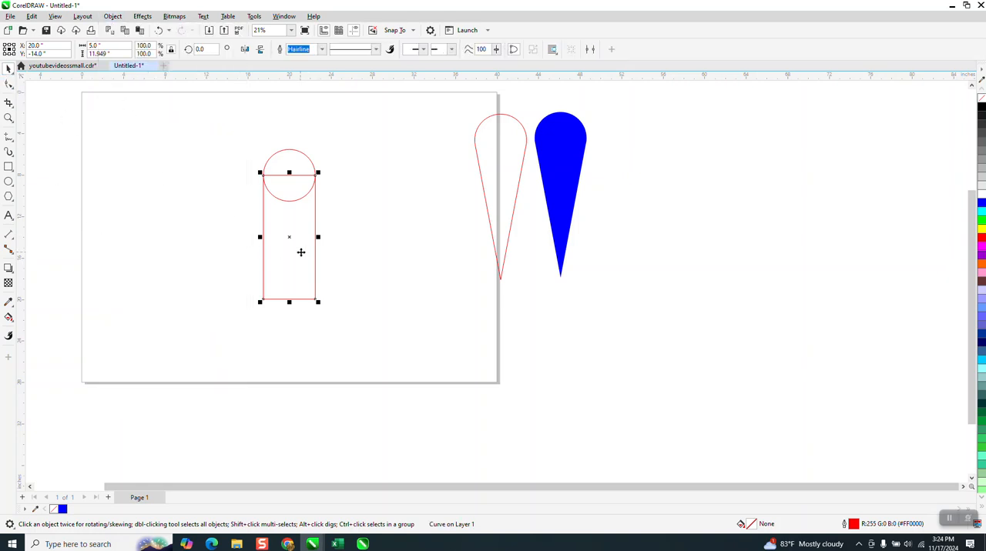
Step: Set the nudge distance to 2.5 inches and nudge the rectangle's two bottom corner nodes inward to meet in a point
click(337, 176)
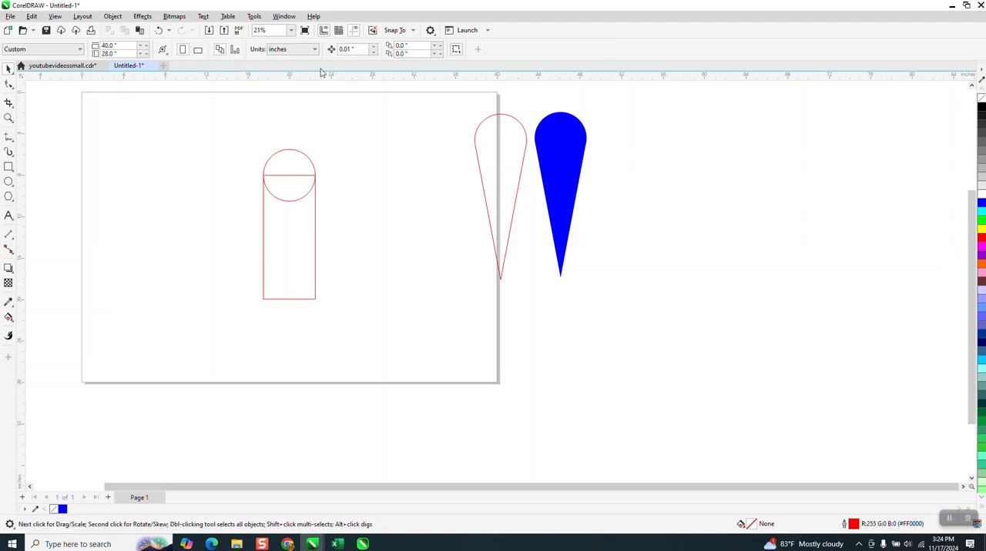
text(2.5)
key(Return)
click(8, 85)
click(299, 301)
click(264, 301)
key(Right)
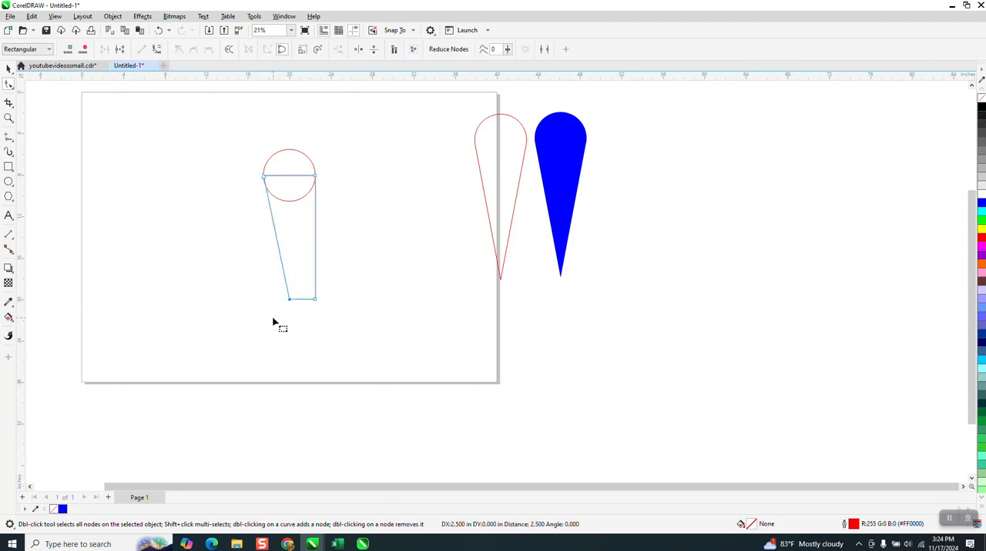
drag(325, 295, 311, 312)
key(Left)
Step: Set the nudge distance to 0.01 inches and nudge the circle up about 0.25 inches so it blends into the tapered sides
click(9, 118)
drag(251, 156, 369, 231)
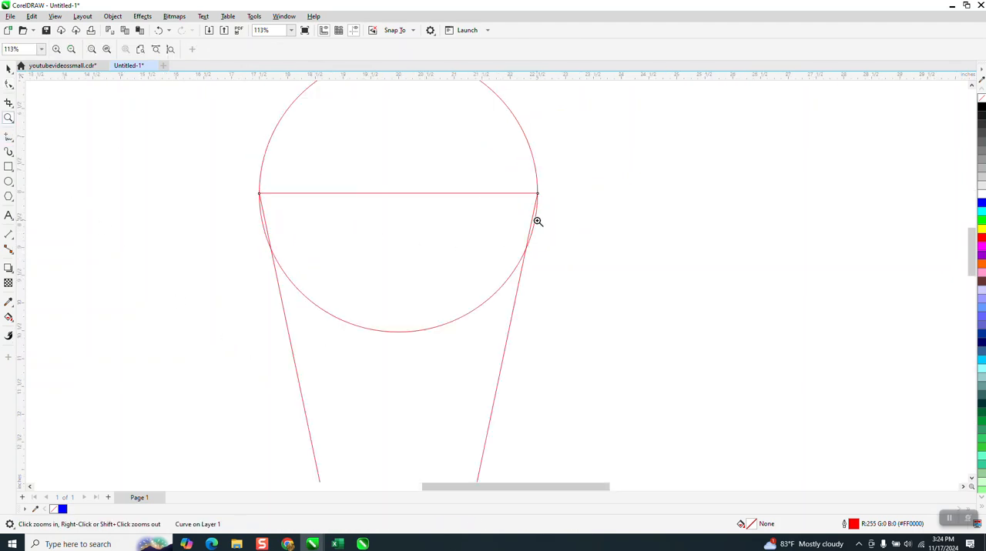
click(8, 68)
click(346, 49)
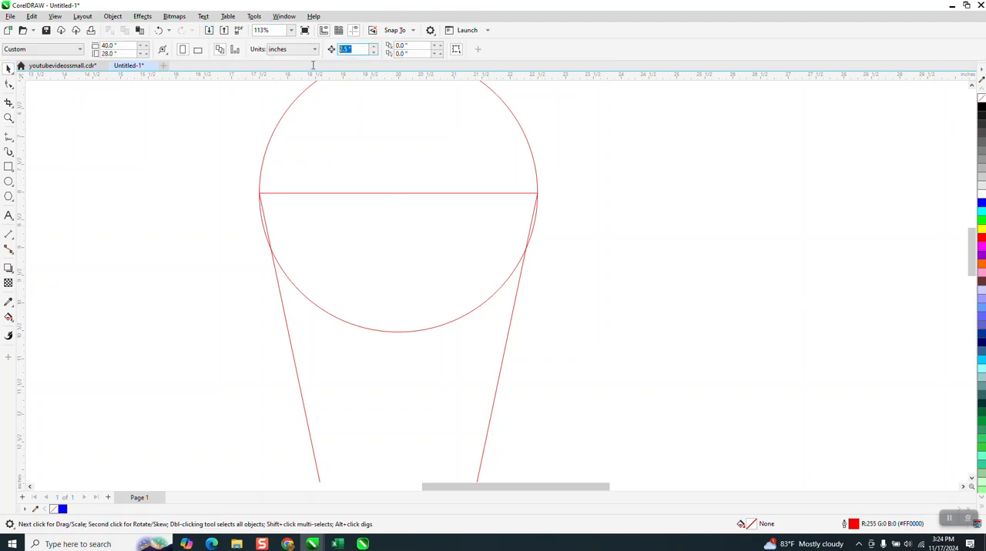
key(BackSpace)
text(.01)
click(406, 154)
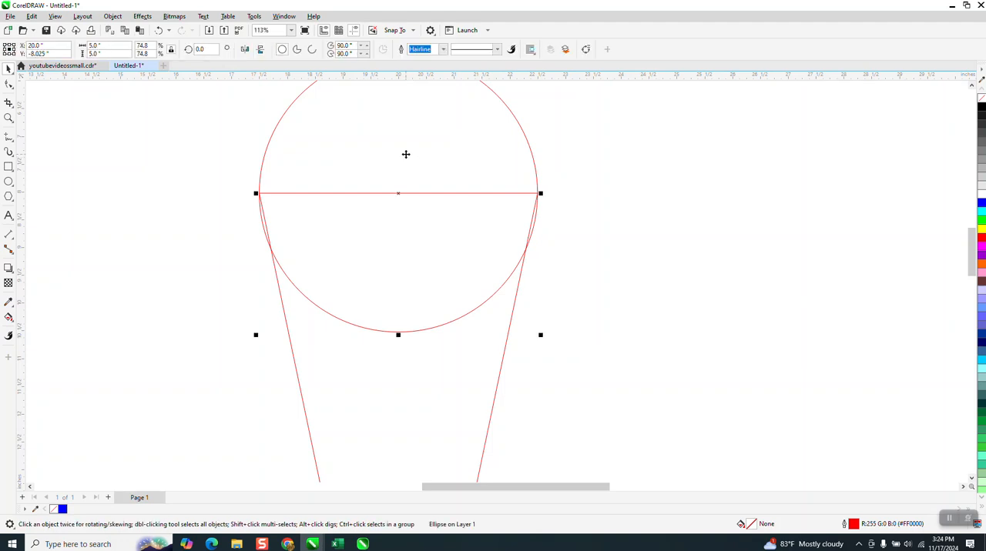
key(Up)
key(Up)
key(Up)
key(Up)
key(Up)
key(Up)
key(Up)
key(Up)
key(Up)
key(Up)
key(Up)
key(Up)
key(Up)
key(Up)
key(Up)
key(Up)
key(Up)
key(Up)
key(Up)
key(Up)
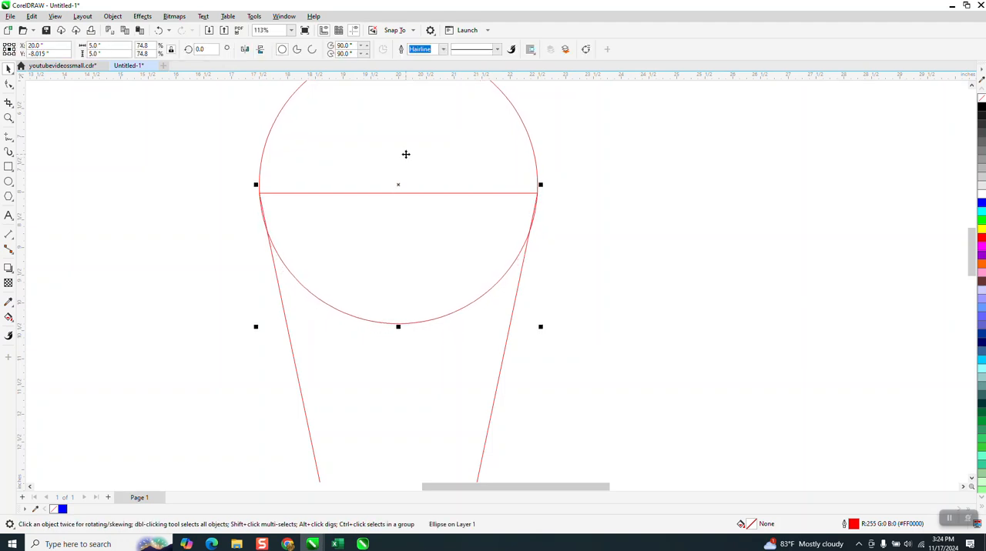
key(Up)
key(Up)
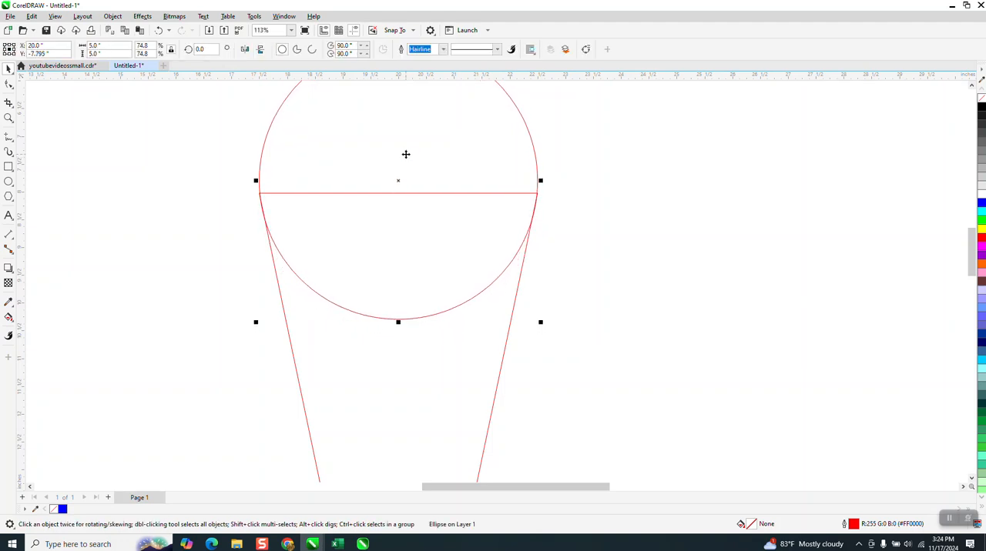
click(9, 117)
drag(223, 169, 319, 247)
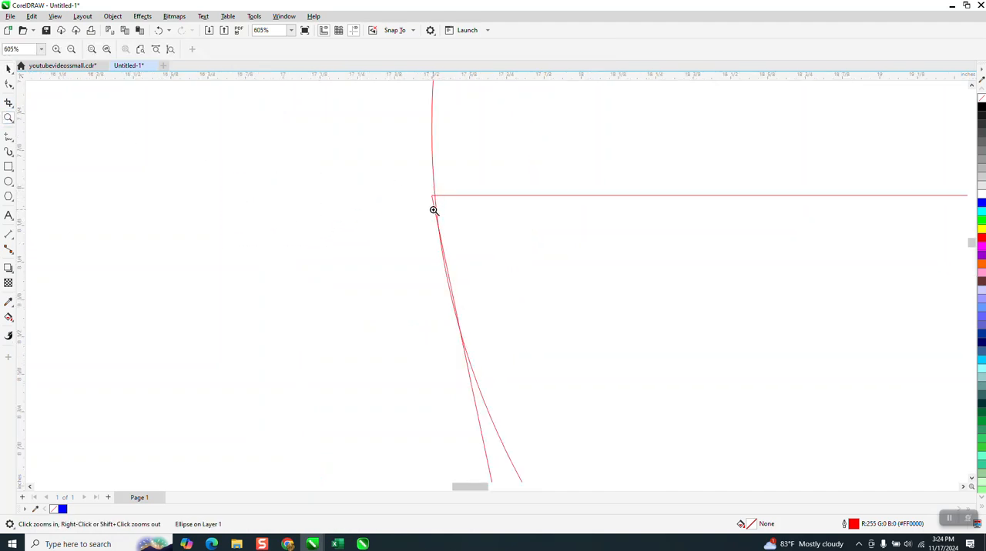
click(9, 69)
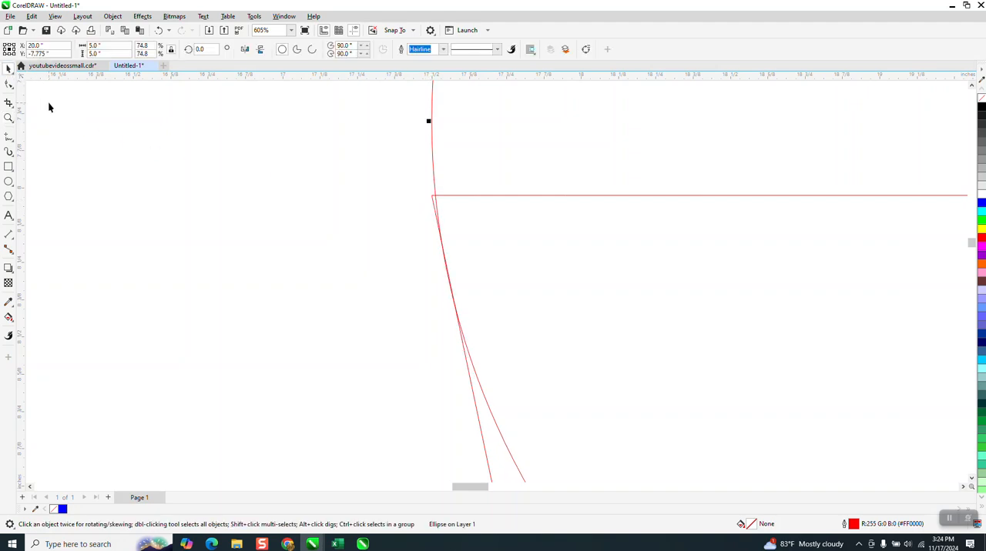
Step: Delete the small corner segments protruding beyond the circle on both sides with the Virtual Segment Delete tool
scroll(284, 246, down, 1)
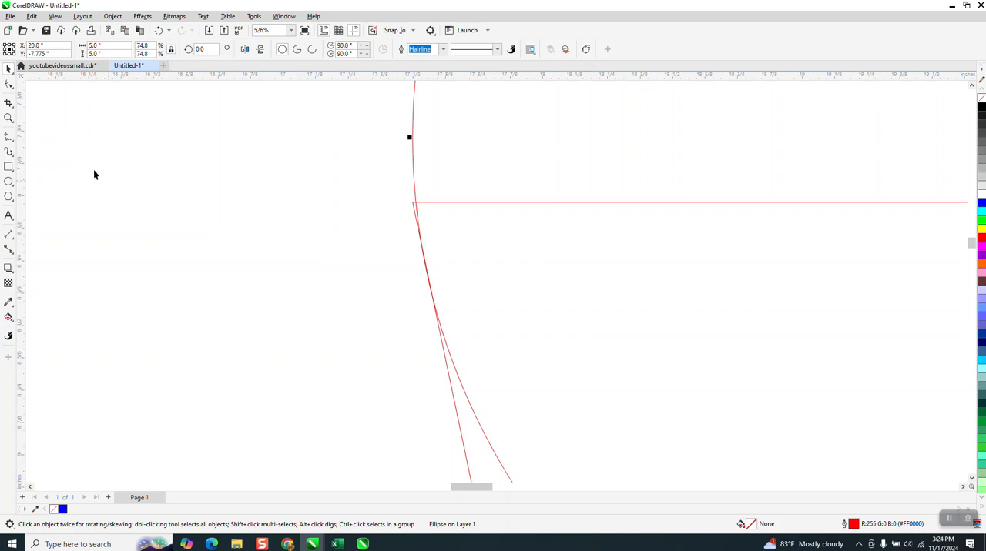
click(13, 108)
click(58, 128)
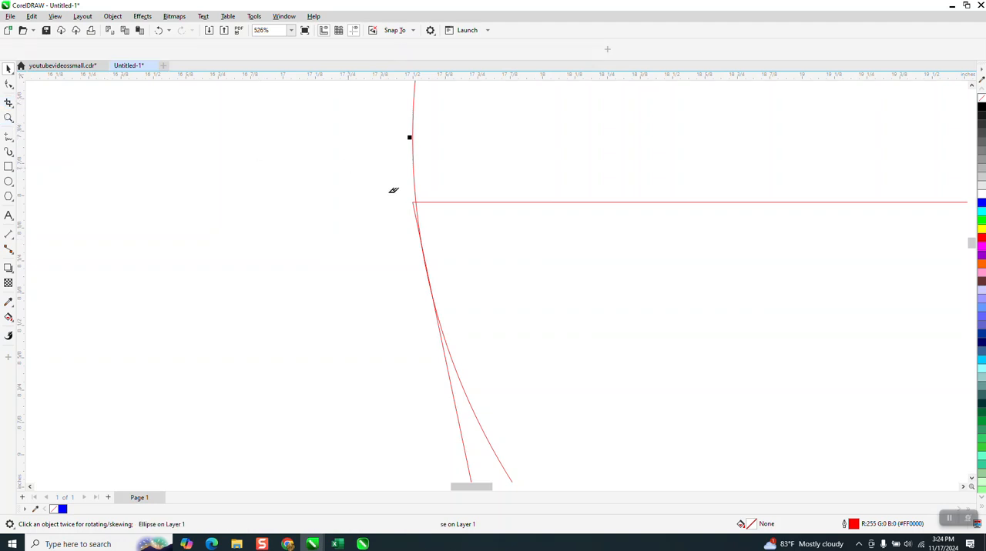
right_click(415, 202)
key(Escape)
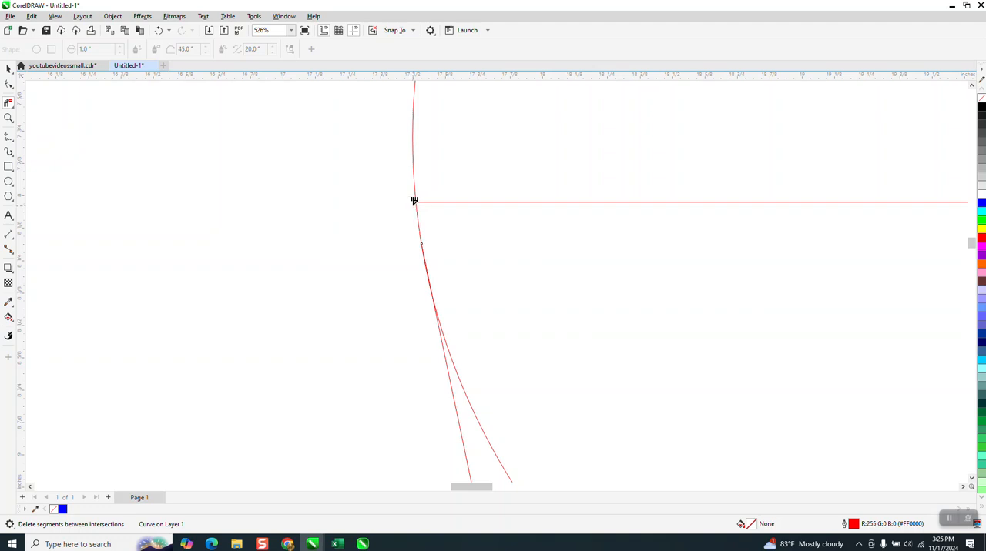
scroll(216, 209, down, 9)
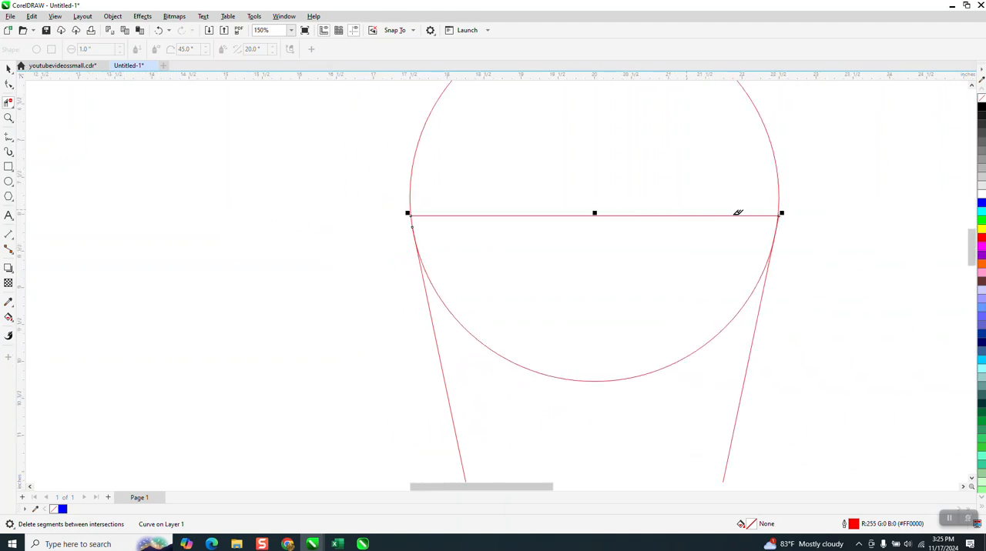
click(8, 118)
drag(744, 200, 817, 256)
click(8, 103)
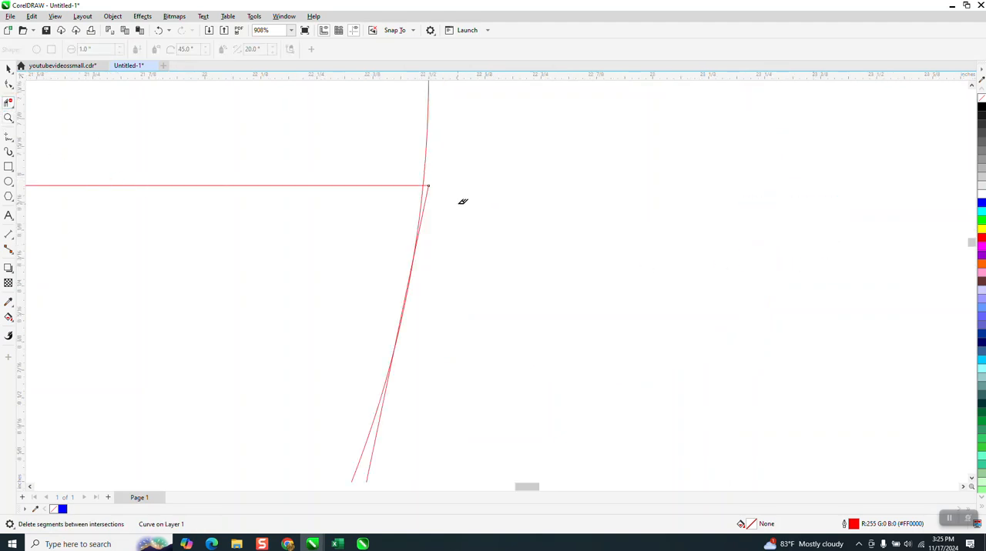
scroll(444, 189, down, 12)
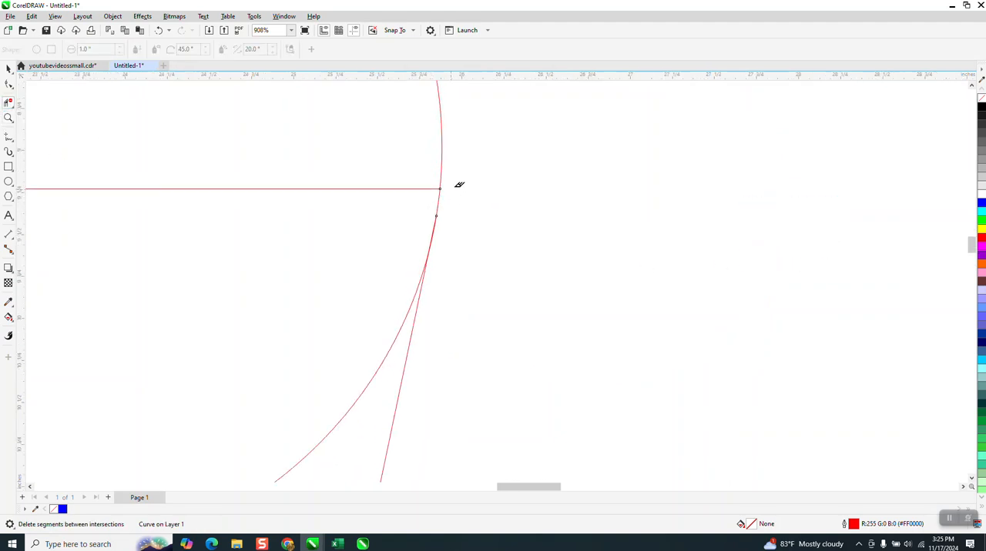
Step: Try removing the line and arc inside the teardrop and filling it blue with Smart Fill, and undo both
scroll(493, 162, down, 2)
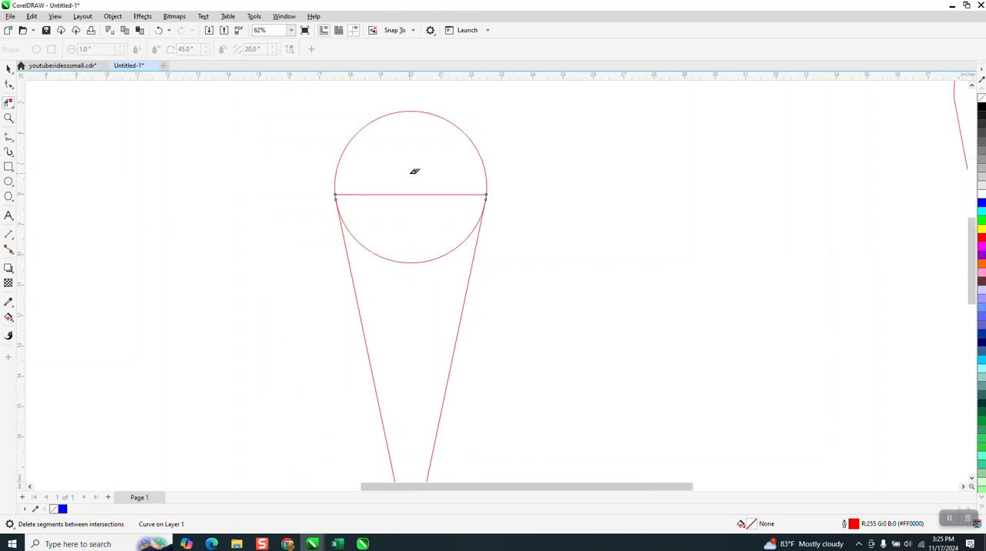
drag(409, 173, 427, 328)
scroll(319, 171, down, 2)
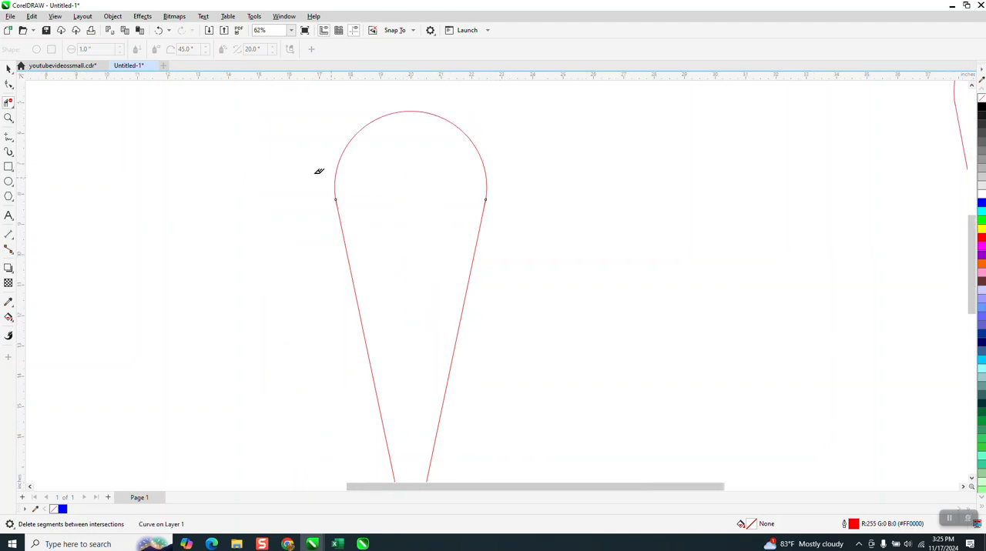
click(9, 316)
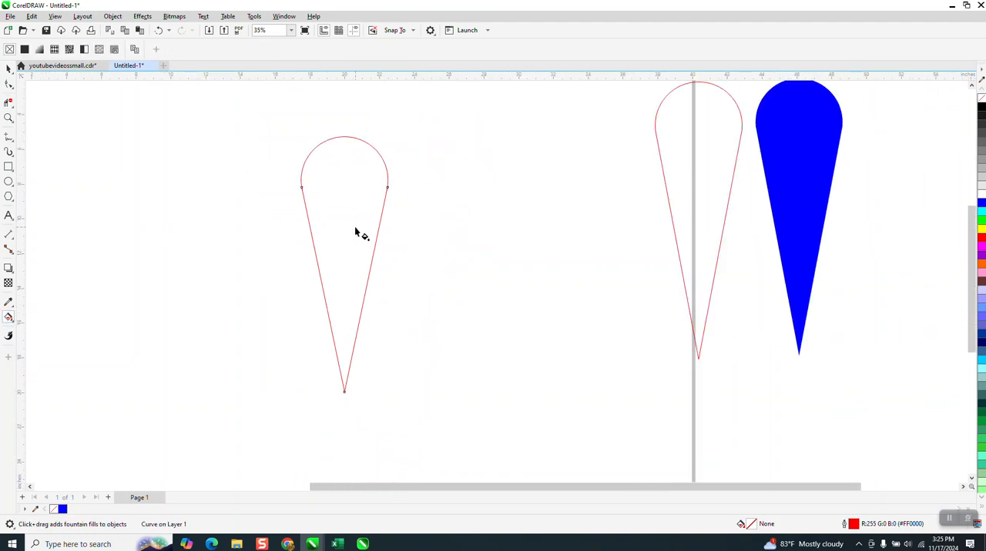
click(14, 324)
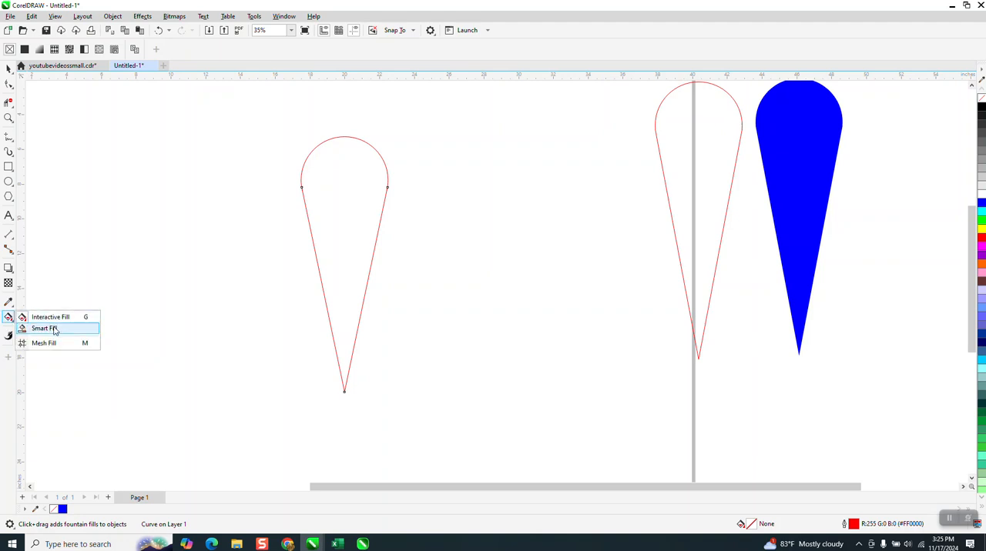
click(56, 328)
click(335, 226)
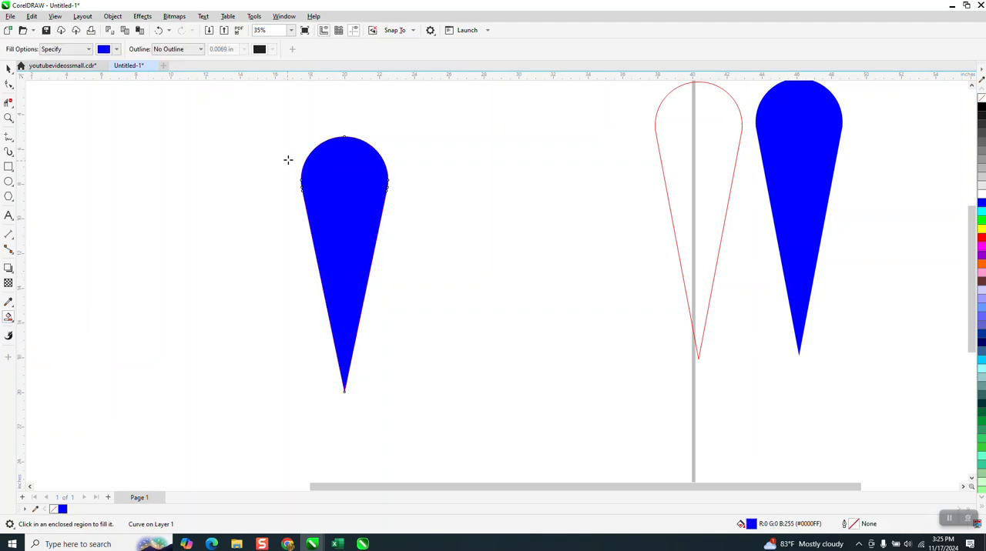
click(159, 31)
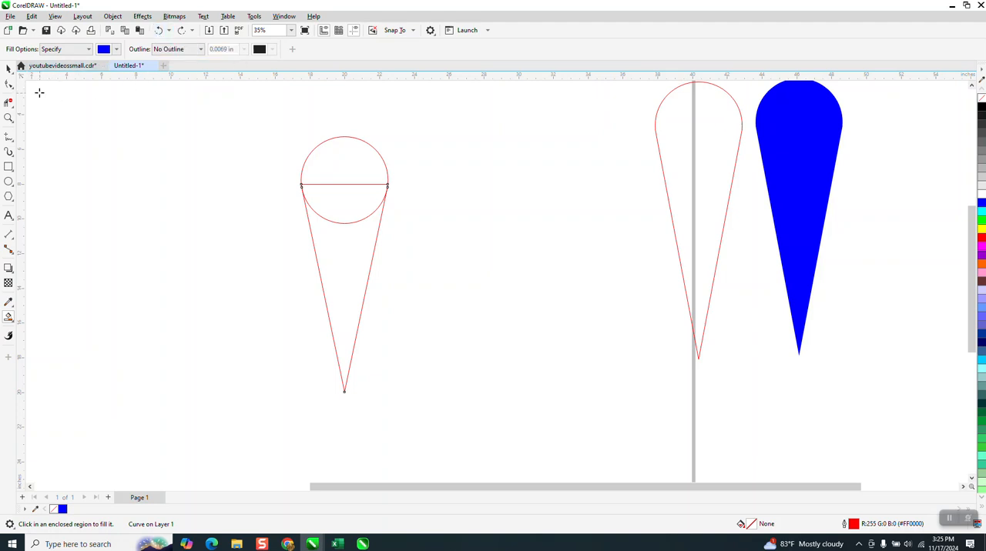
Step: Combine the circle and tapered shape into one curve and delete the segments inside the teardrop outline
click(9, 69)
drag(245, 114, 507, 444)
key(ctrl+l)
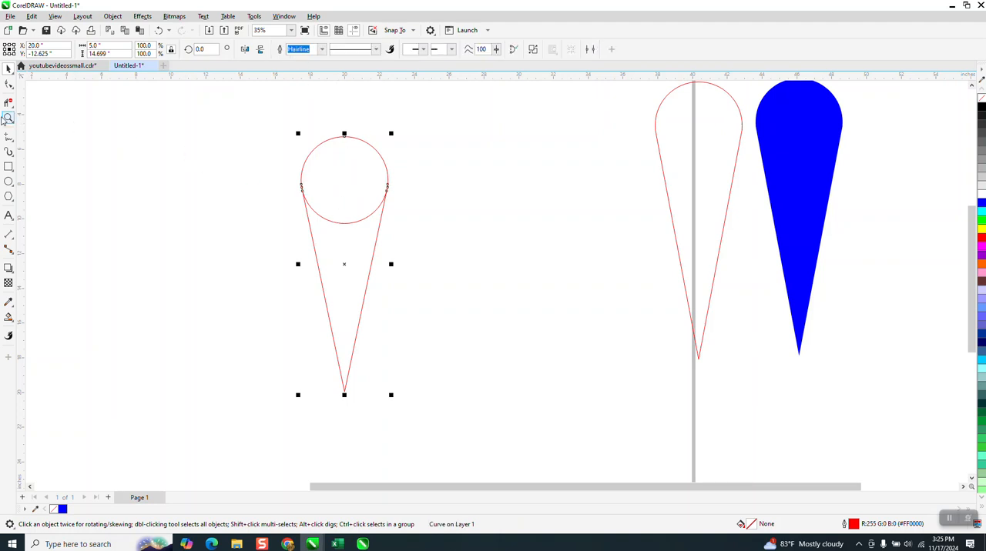
click(8, 102)
drag(330, 181, 344, 263)
Step: Delete the extra nodes on both sides of the teardrop where the round top meets the straight sides
click(8, 118)
drag(300, 181, 446, 217)
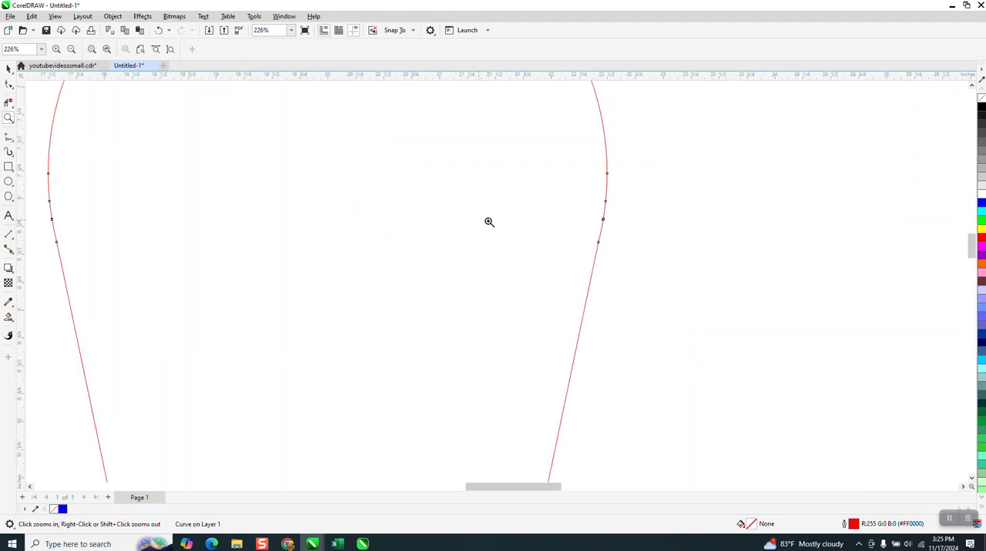
scroll(630, 220, down, 2)
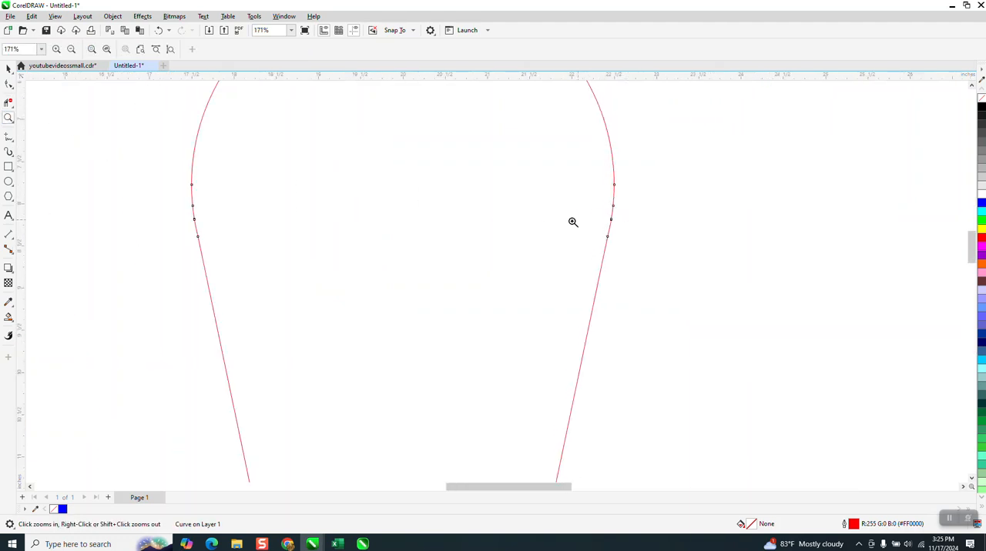
click(8, 85)
drag(214, 194, 182, 223)
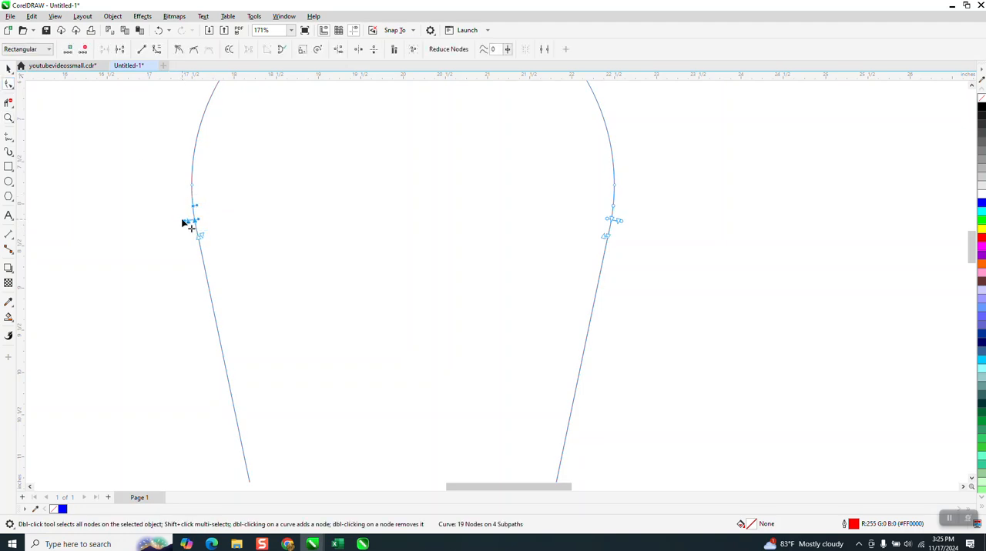
key(Delete)
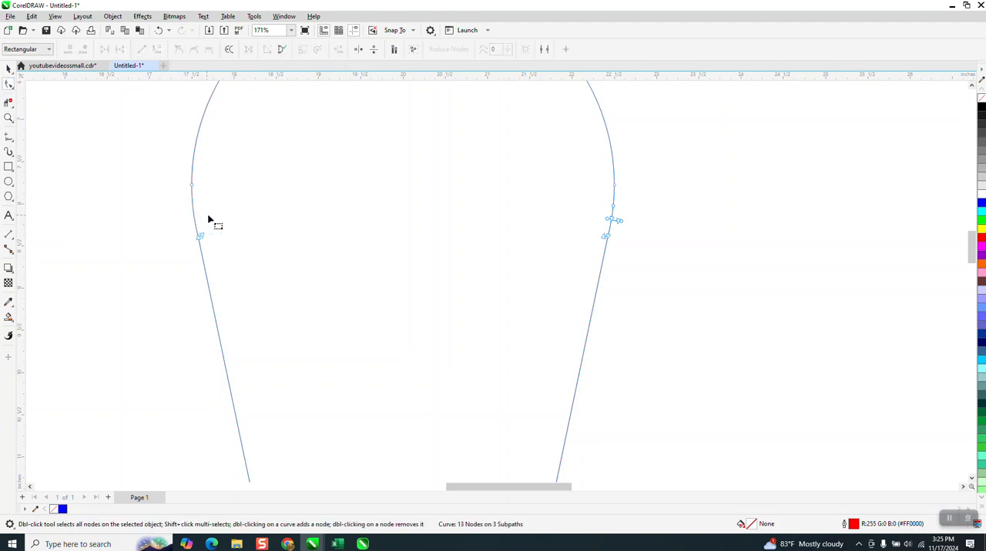
drag(638, 200, 598, 229)
key(Delete)
scroll(409, 233, down, 3)
click(9, 68)
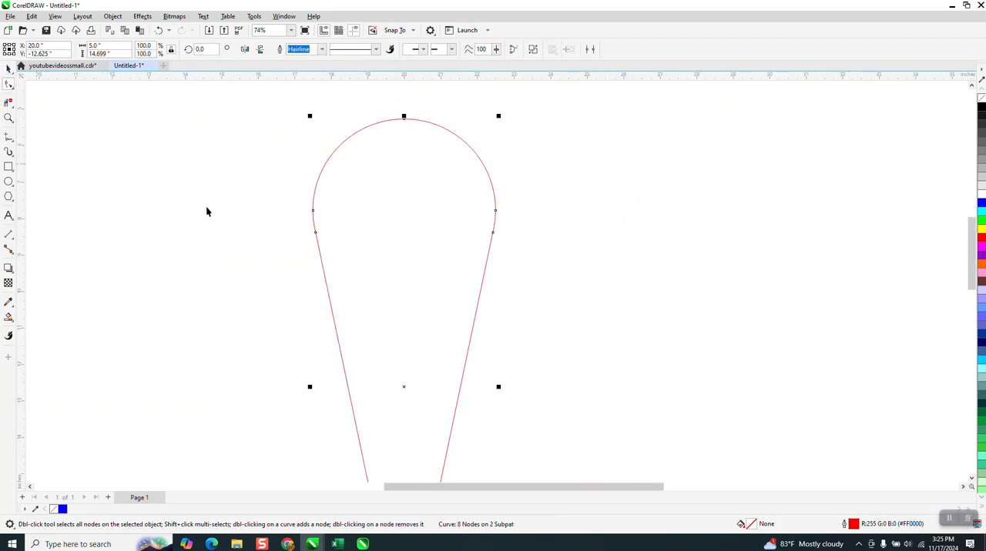
scroll(207, 211, down, 2)
scroll(326, 179, down, 1)
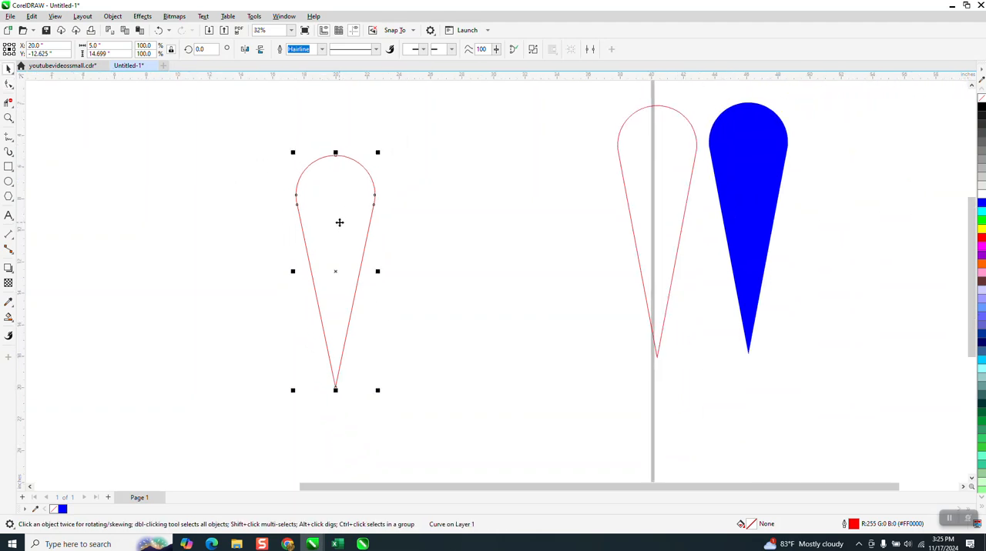
Step: Move the finished teardrop beside the other outlines, and draw a tall rectangle in its place, scaled to 5 inches wide
scroll(337, 271, down, 1)
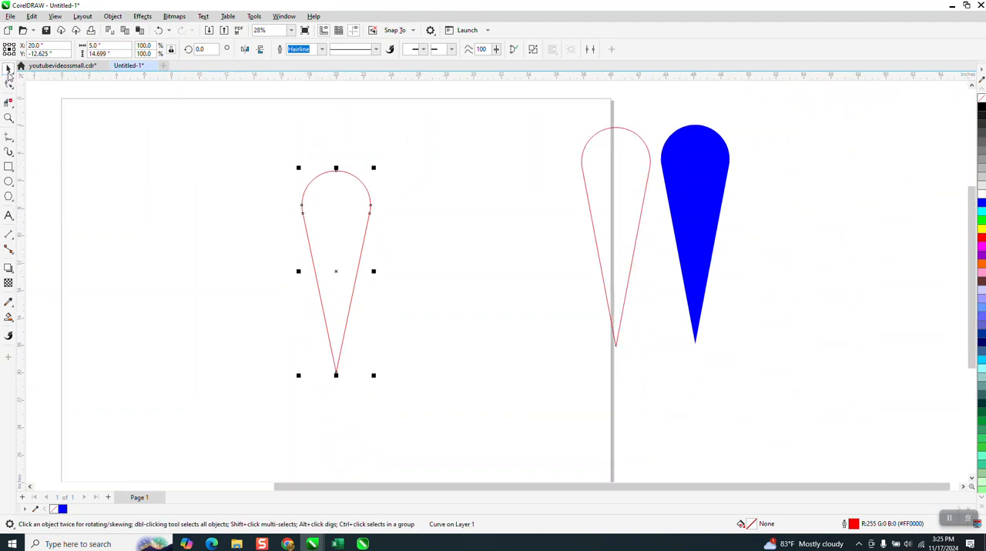
drag(343, 233, 530, 234)
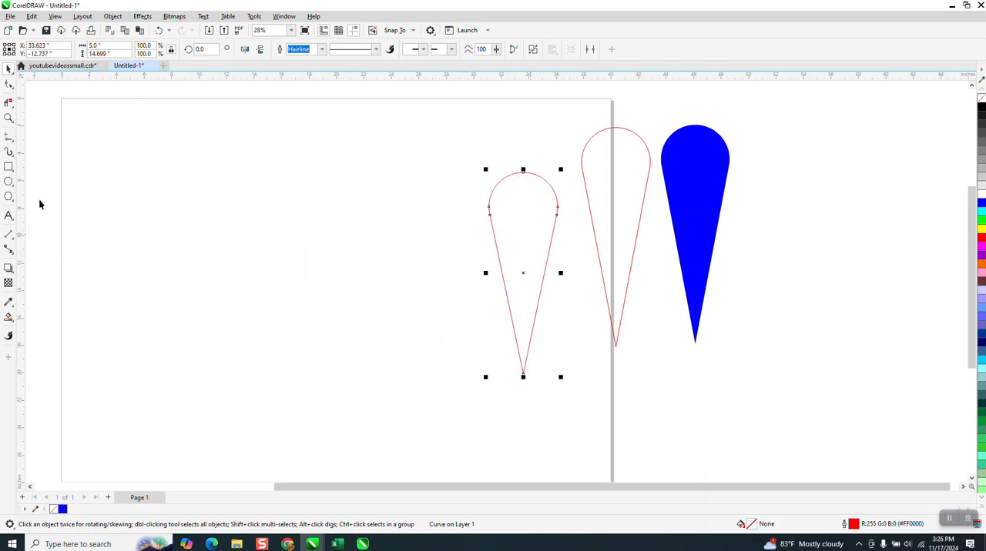
click(9, 167)
drag(312, 185, 394, 369)
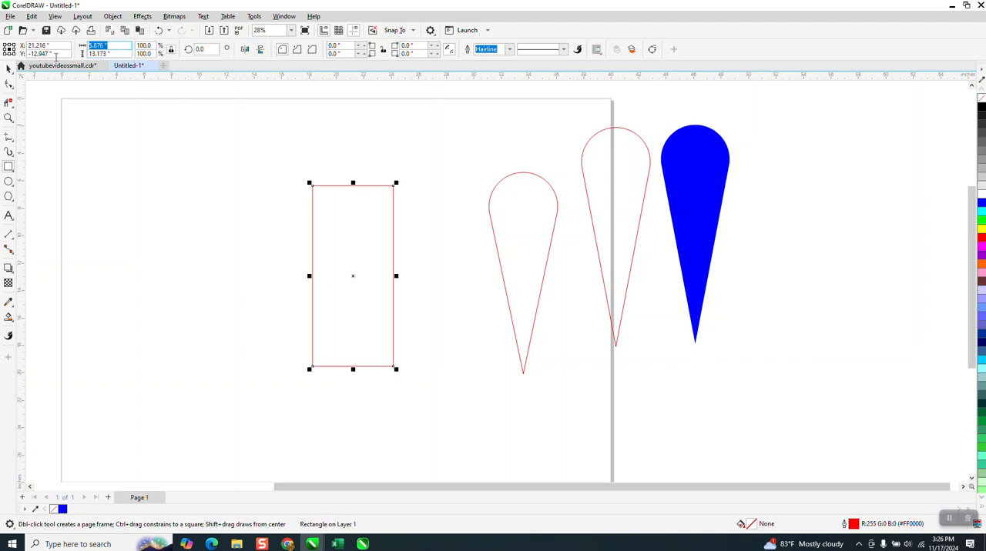
text(5)
key(Return)
click(11, 85)
click(13, 70)
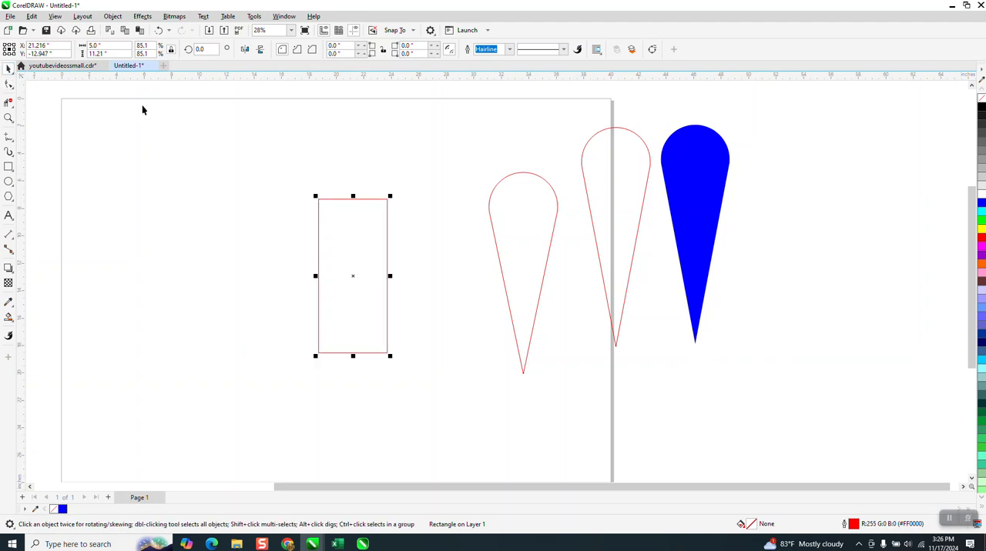
Step: Convert the rectangle to curves and set the document's nudge distance to 2.5 inches
click(112, 17)
click(137, 281)
click(9, 85)
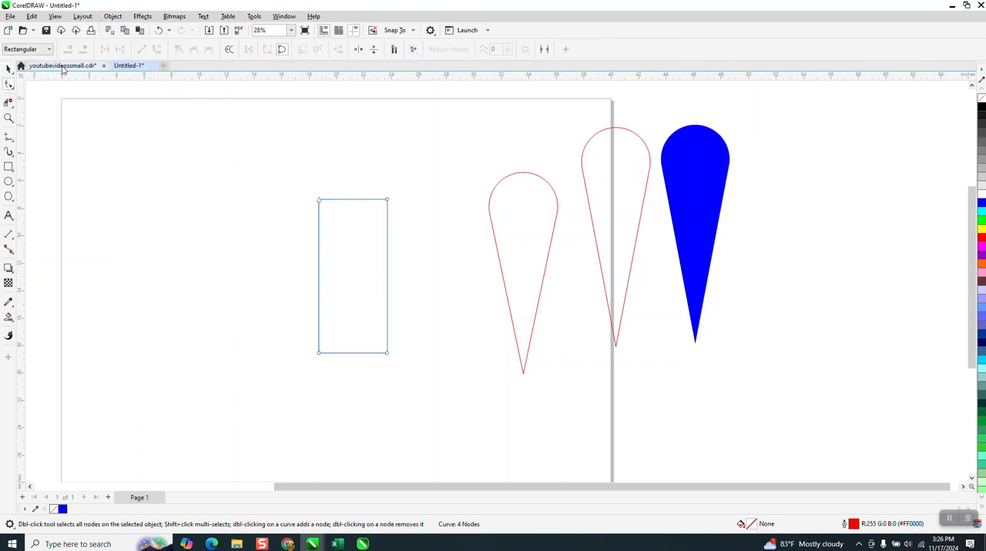
click(7, 68)
click(121, 110)
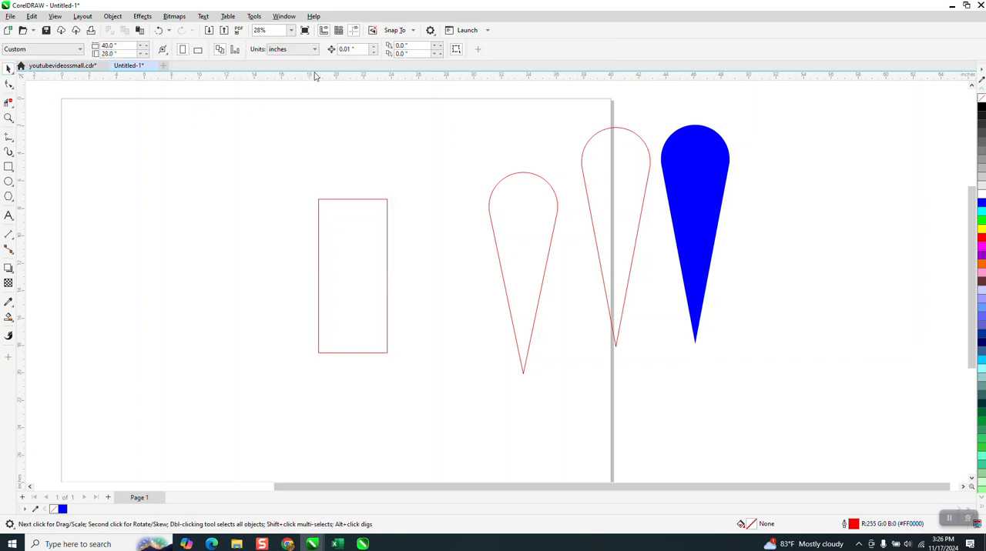
text(2)
key(Return)
Step: Move the rectangle's two bottom corner nodes inward so they meet at the centre of the bottom edge as a point
click(10, 84)
click(317, 354)
click(317, 354)
drag(317, 354, 352, 354)
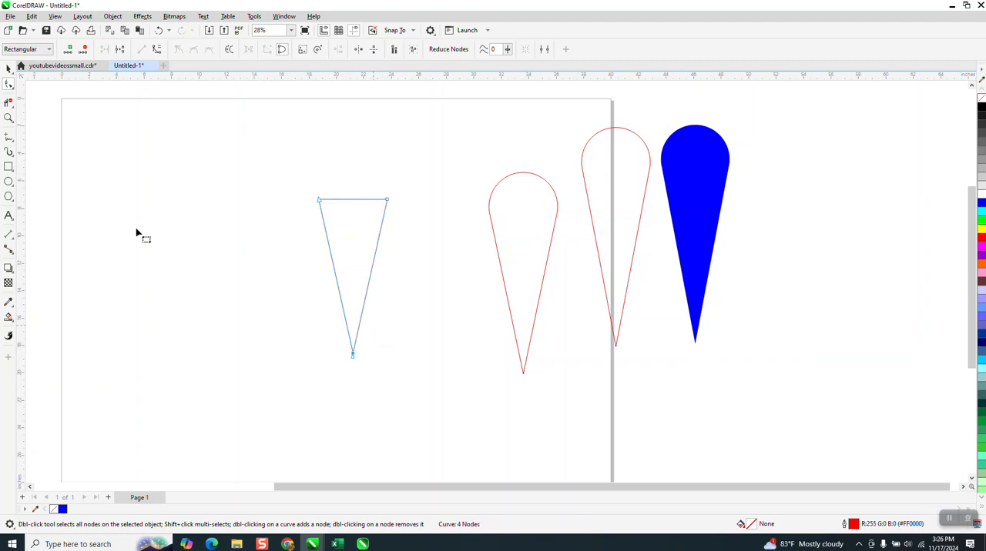
Step: Draw a round 3-Point Curve arc about 5.07 by 2.96 inches, joining the two top corners of the tapered shape
click(10, 138)
click(16, 145)
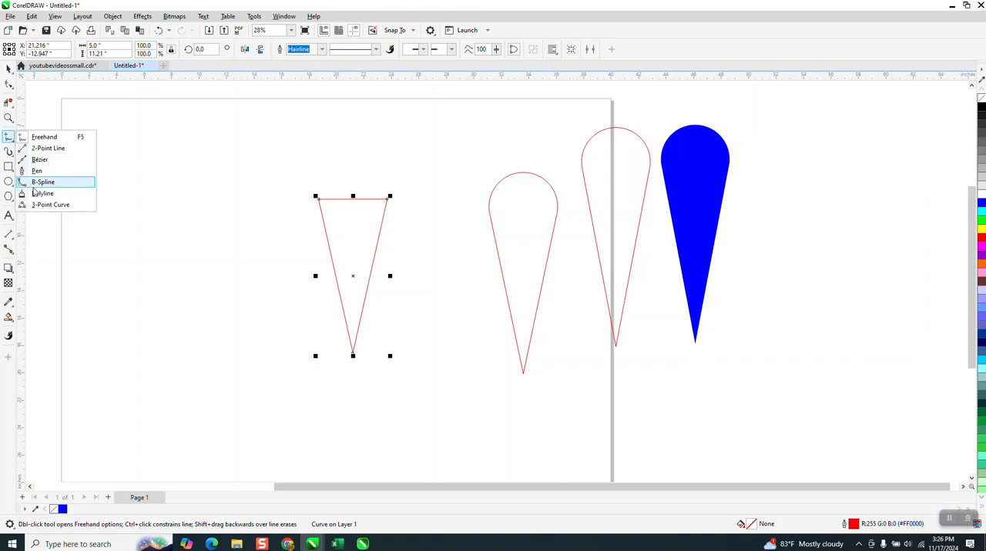
click(38, 205)
drag(389, 198, 386, 205)
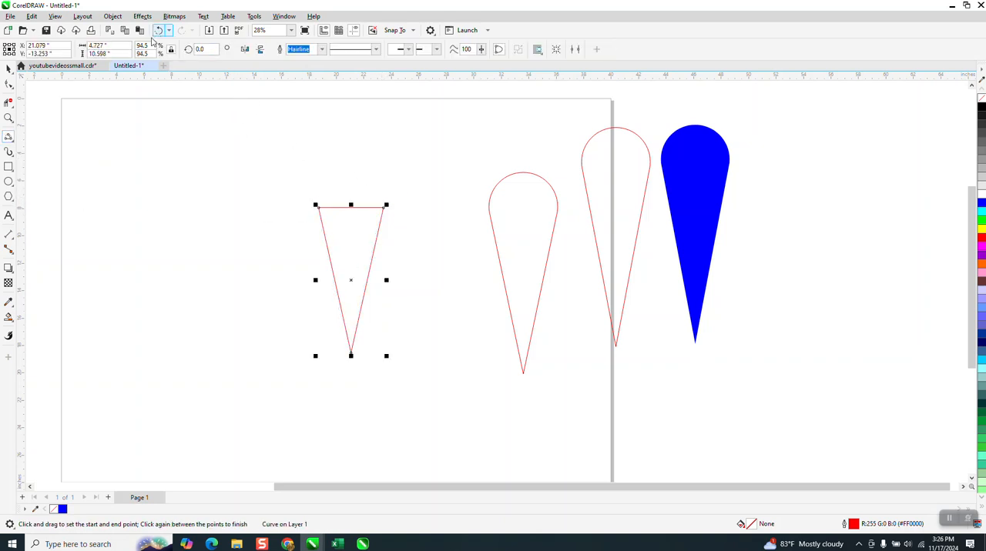
click(157, 32)
drag(318, 198, 389, 199)
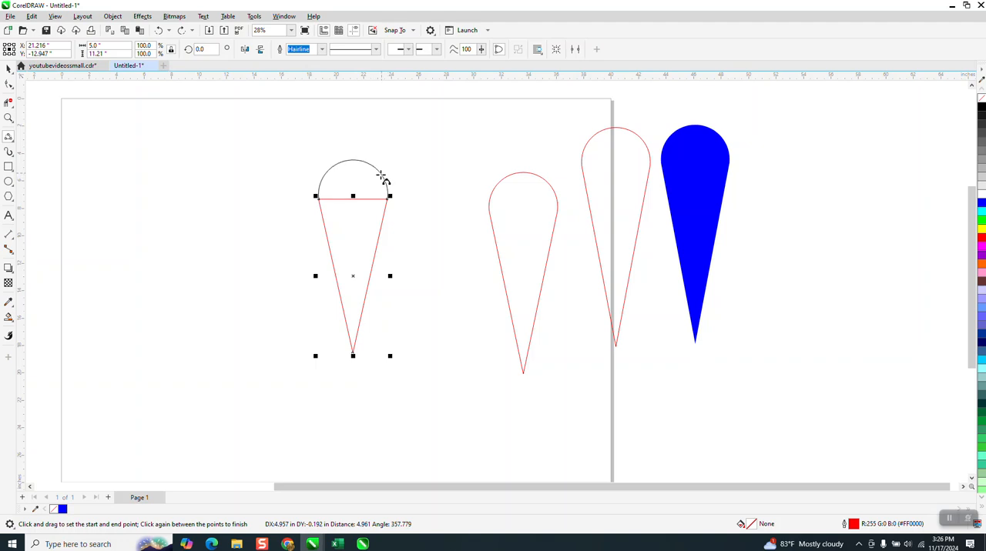
click(380, 177)
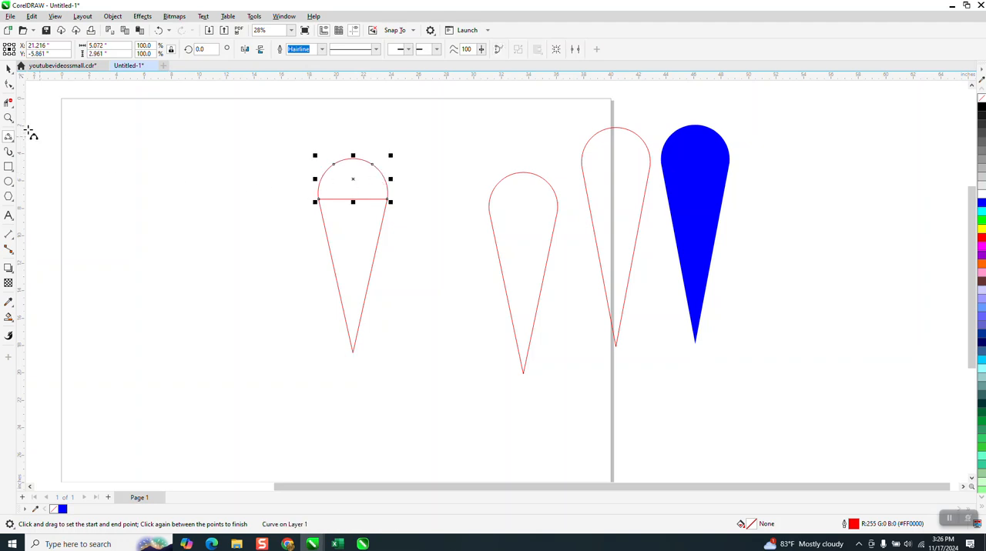
Step: Delete the horizontal line between the arc and the tapered sides with the Virtual Segment Delete tool
click(8, 118)
drag(260, 170, 380, 240)
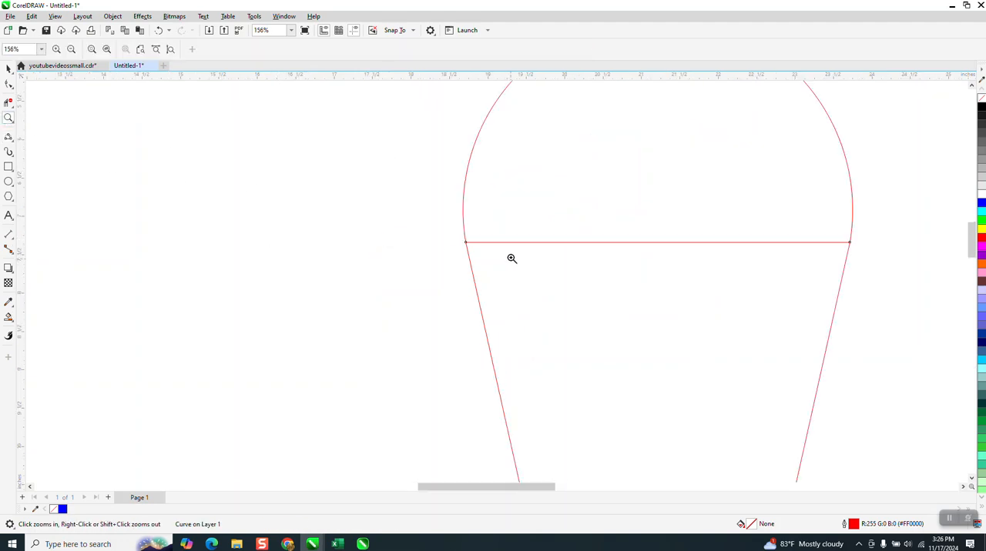
right_click(461, 238)
right_click(440, 229)
click(8, 102)
drag(484, 245, 487, 246)
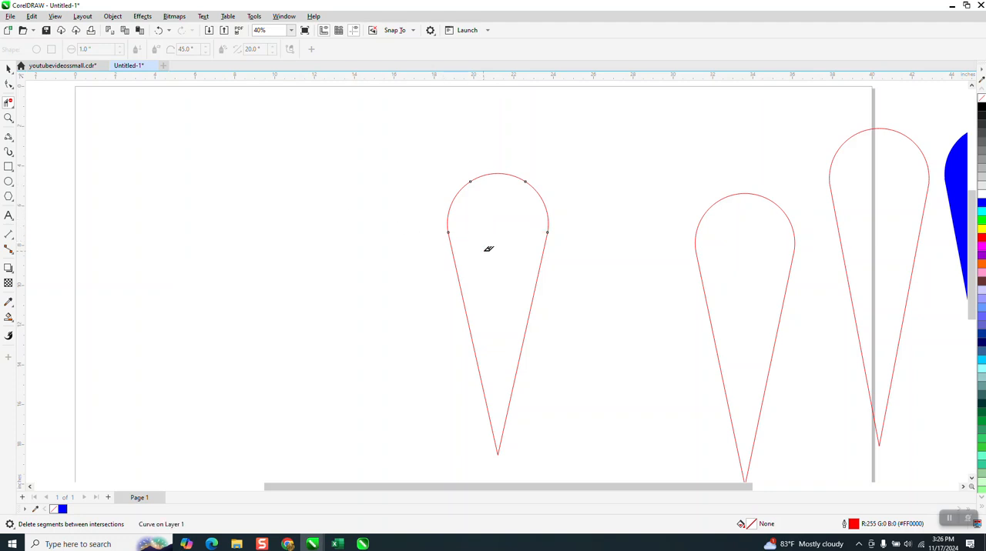
Step: Select the arc and the tapered sides together and combine them into one curve
scroll(406, 217, down, 3)
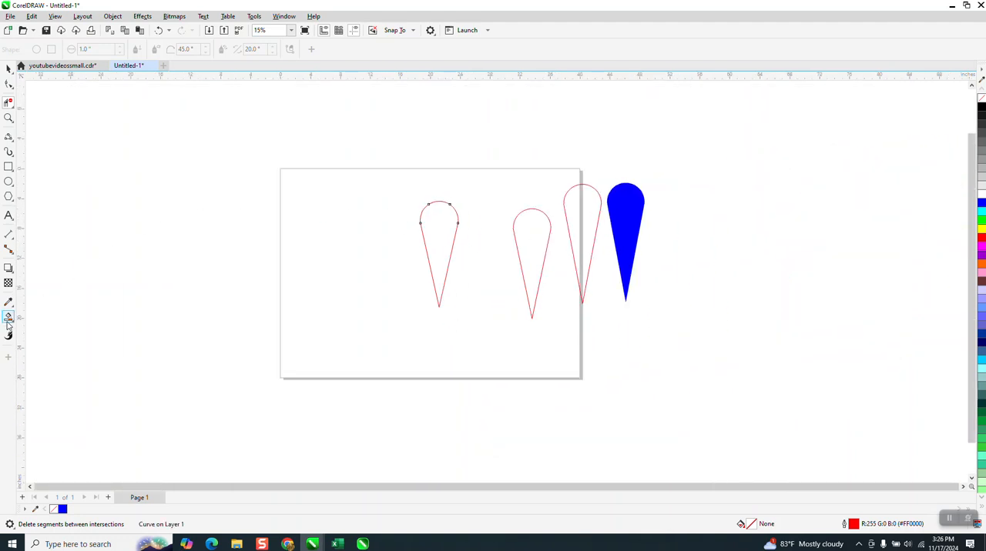
click(9, 319)
click(8, 70)
click(214, 190)
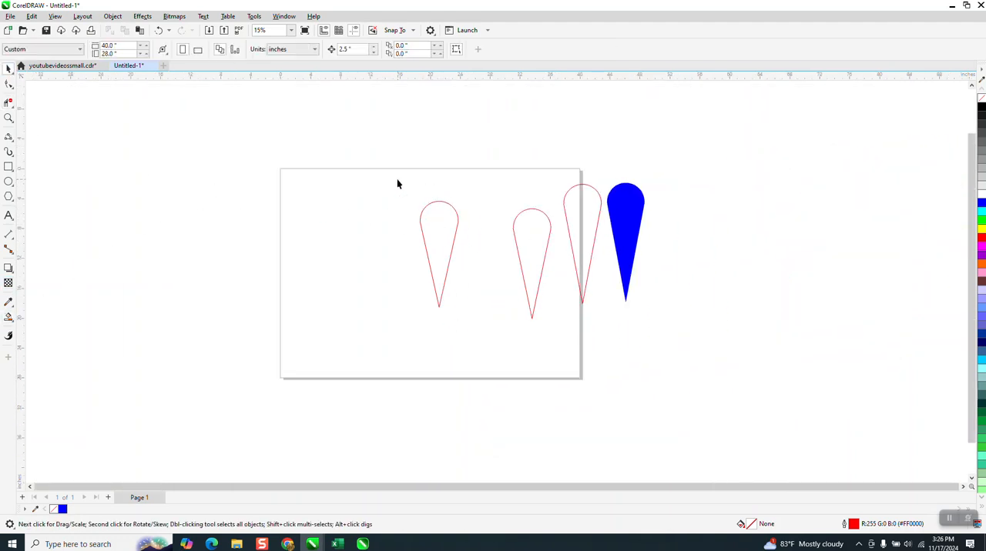
drag(464, 337, 471, 343)
click(301, 51)
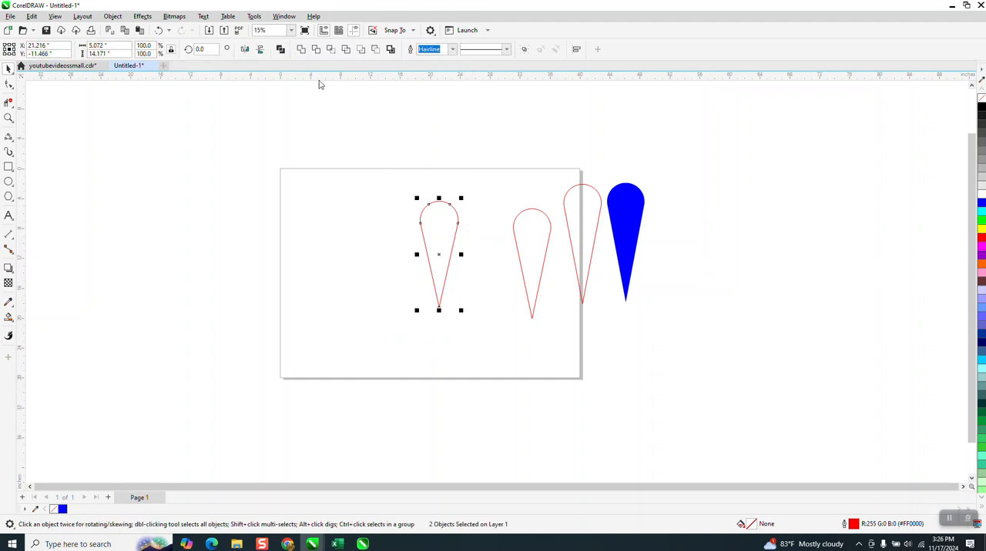
Step: Fill the combined teardrop blue with Smart Fill and nudge the filled copy 10 inches to the left of the outline
click(8, 319)
click(448, 225)
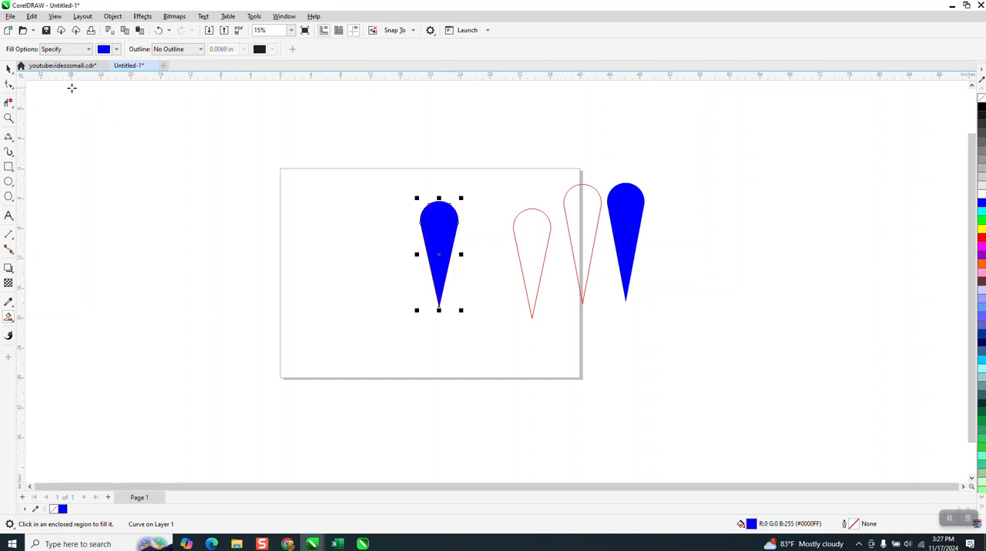
click(9, 68)
key(Left)
key(Left)
key(Left)
key(Left)
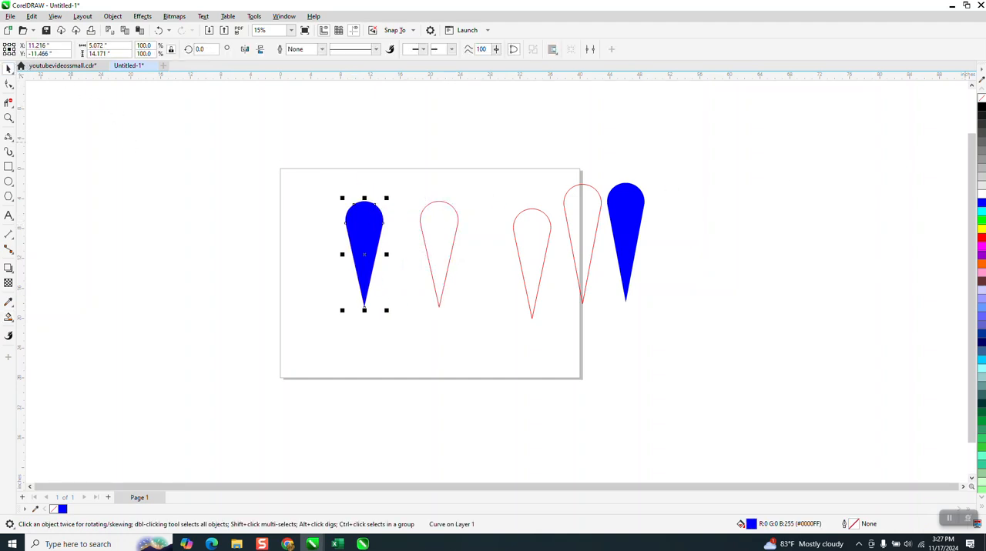
Step: Remove the fill from the blue copy on the page and give it a red outline
click(981, 102)
right_click(982, 243)
Step: Delete all the other teardrops and move the remaining one to the middle of the page's top edge
drag(741, 345, 739, 348)
key(Delete)
drag(363, 238, 432, 160)
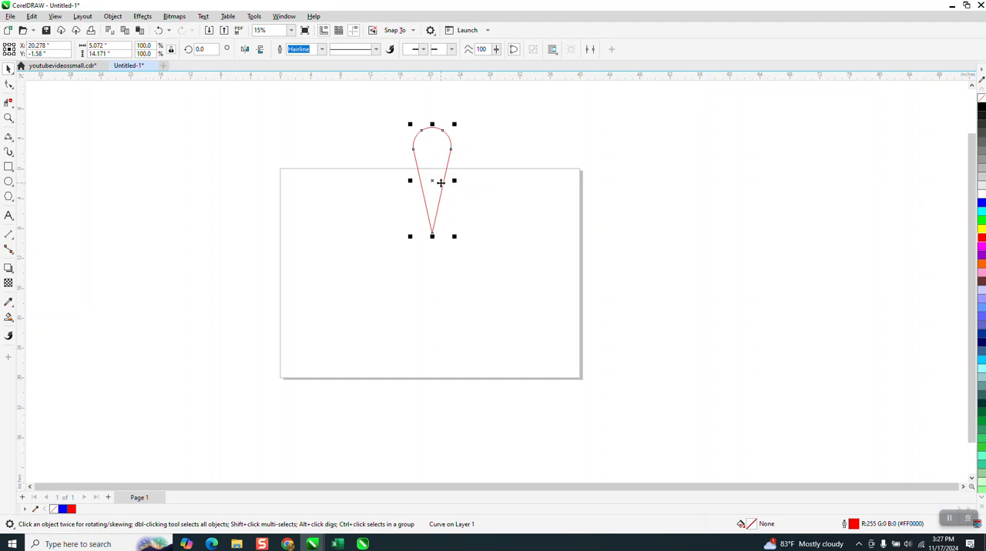
Step: Try placing a rotated copy of the teardrop at 25 degrees around its bottom tip, touching the original's side
click(429, 185)
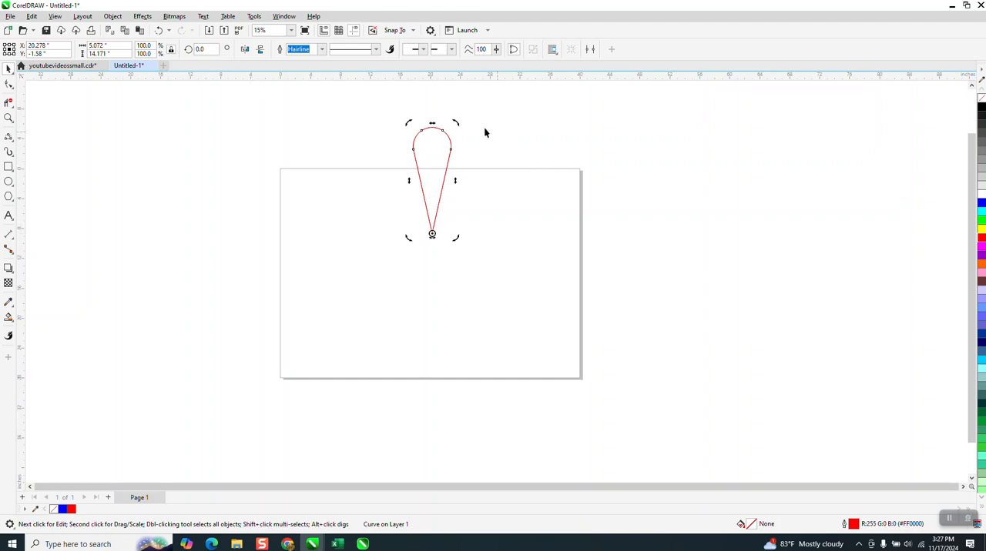
drag(456, 122, 407, 129)
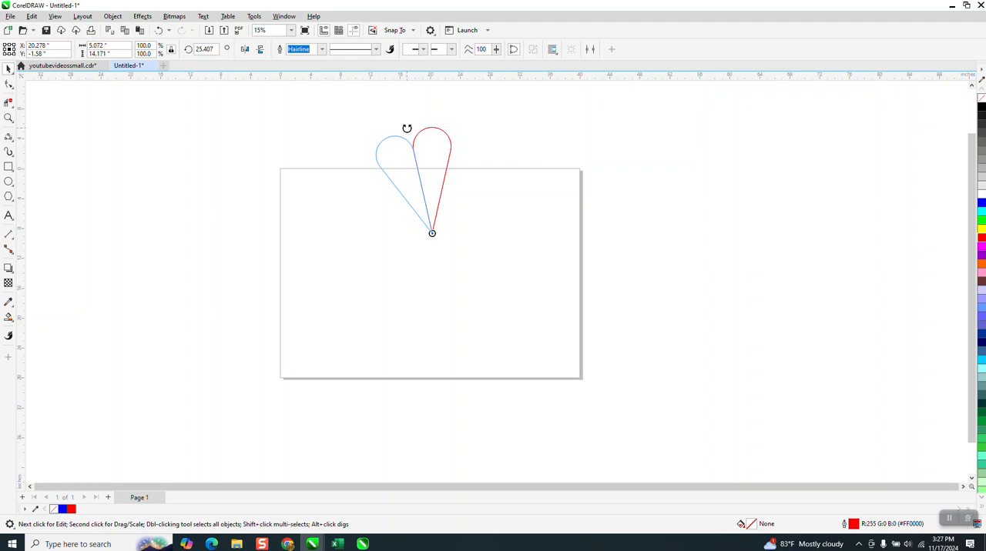
drag(406, 128, 405, 130)
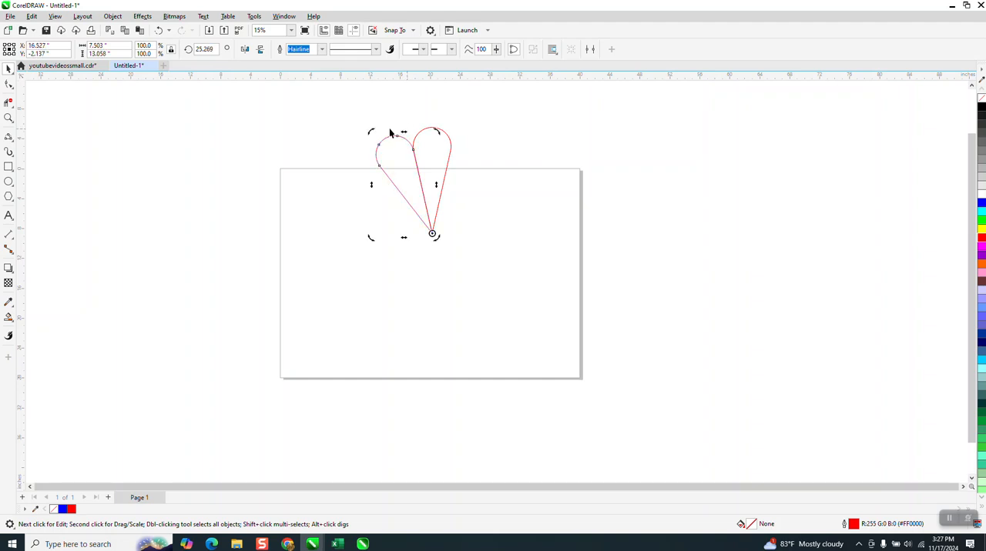
click(220, 50)
text(25)
key(Return)
Step: Examine where the two teardrops meet along their shared side, and undo the rotated copy
click(9, 118)
drag(394, 137, 498, 319)
scroll(449, 219, down, 1)
scroll(373, 222, down, 5)
scroll(359, 202, down, 8)
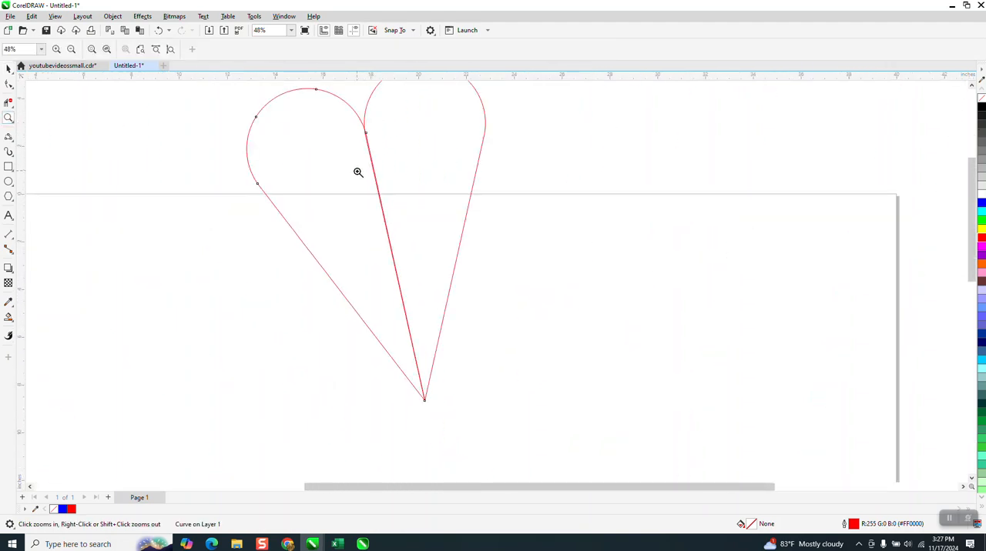
scroll(204, 210, up, 2)
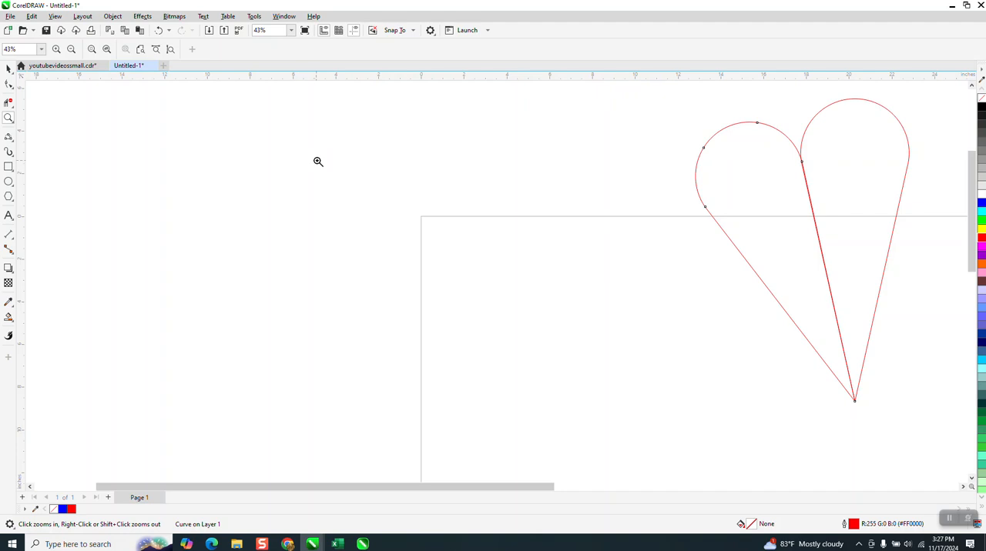
scroll(316, 161, down, 3)
click(9, 68)
click(469, 163)
key(ctrl+z)
Step: Create a copy of the teardrop rotated 20 degrees around its bottom tip, overlapping the original
click(503, 158)
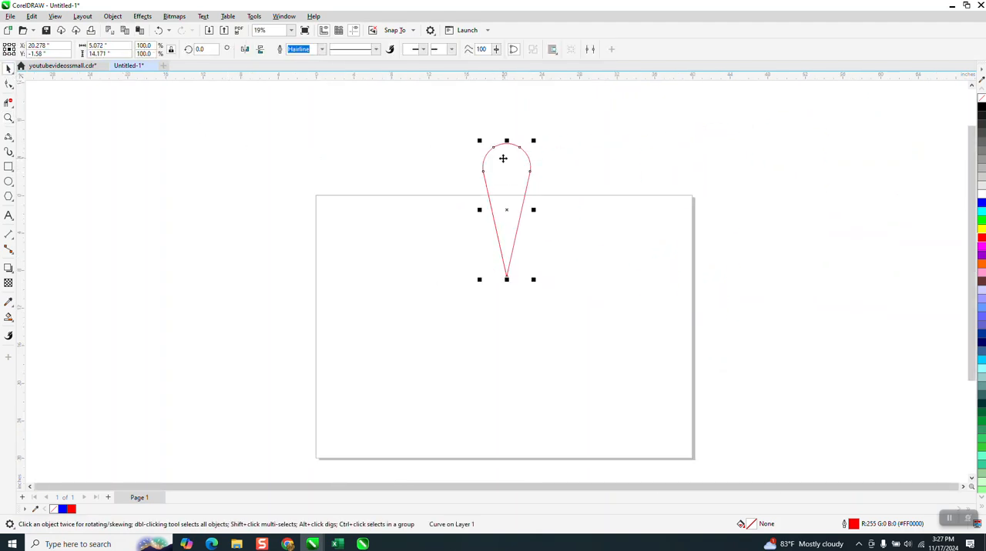
click(511, 208)
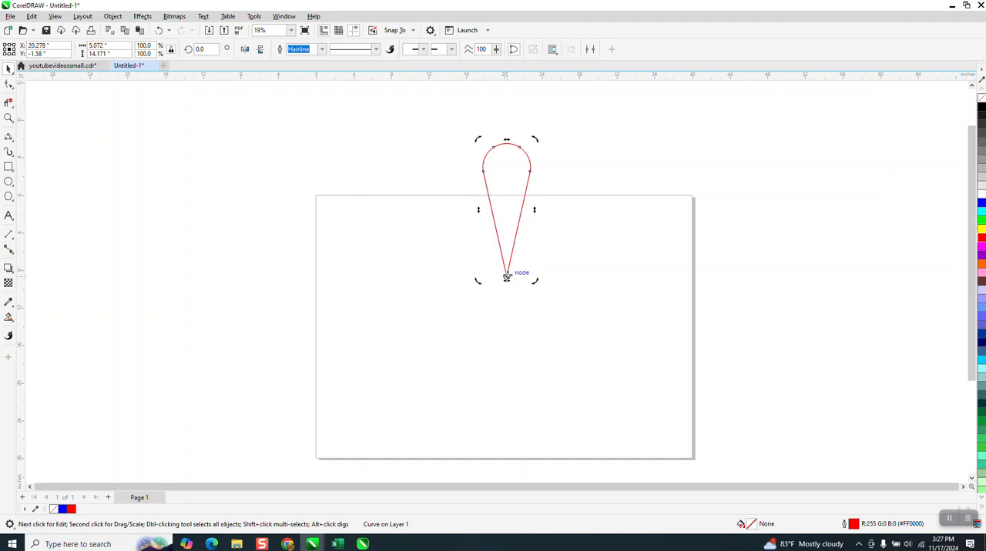
click(199, 49)
text(20)
key(Return)
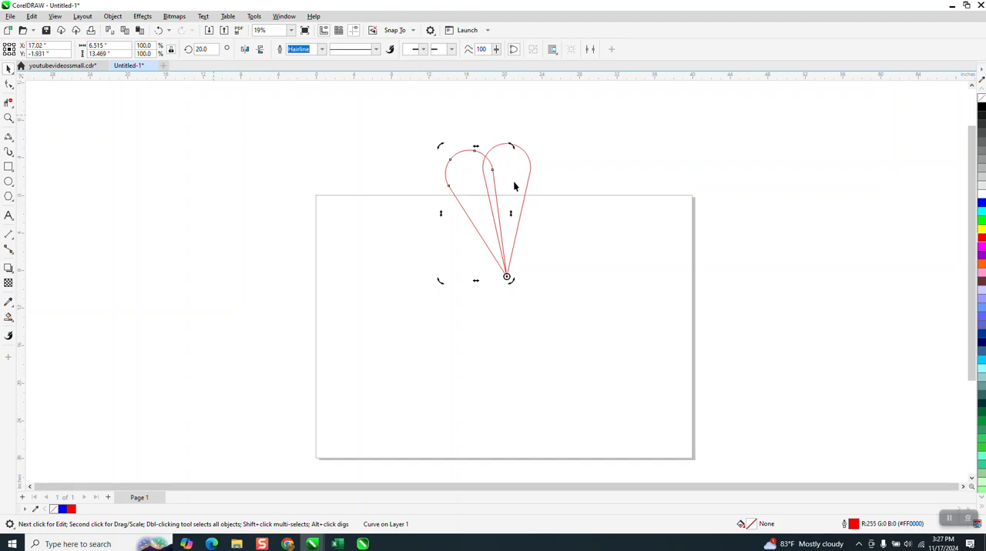
Step: Fill the part of the upright teardrop outside the overlap yellow with Smart Fill
click(9, 318)
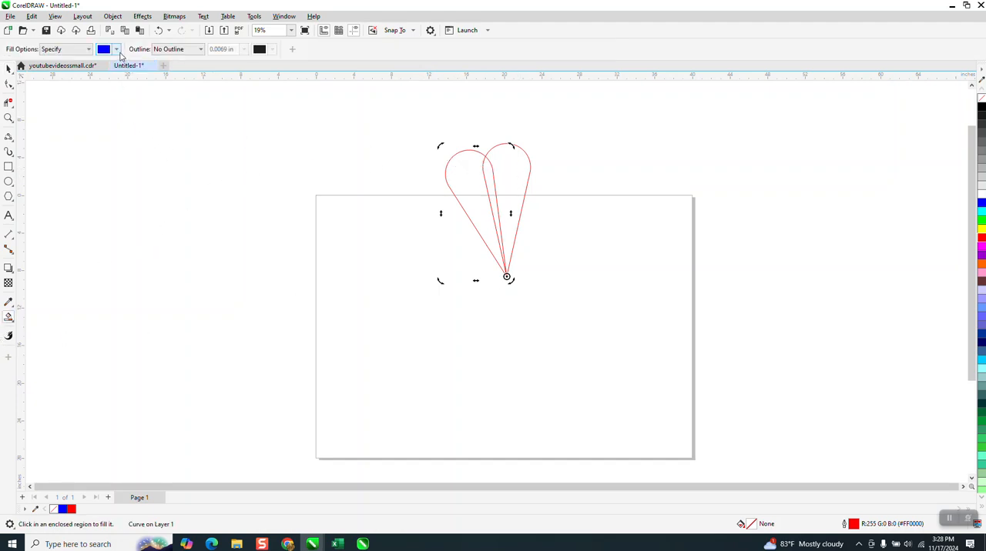
click(117, 49)
click(186, 115)
click(513, 180)
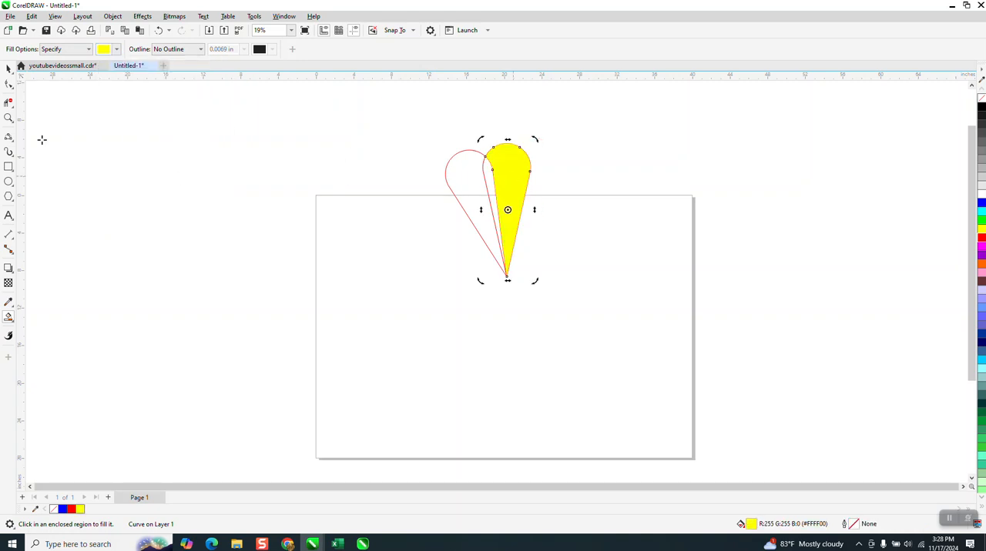
Step: Nudge the yellow shape right, clear of the outlines, to an X position of 37.918 inches
click(8, 70)
key(Right)
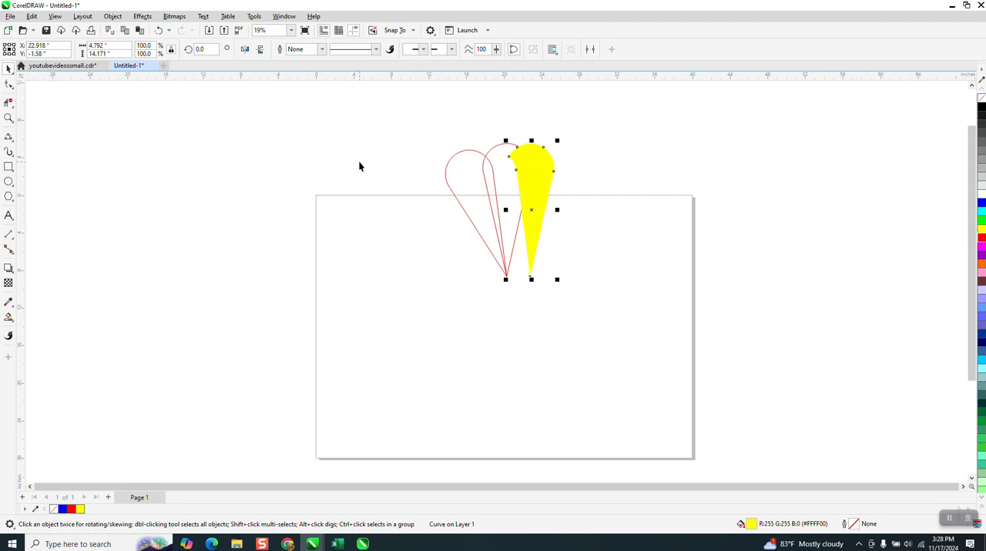
key(Right)
key(Right)
key(Right)
key(Right)
key(Right)
key(Right)
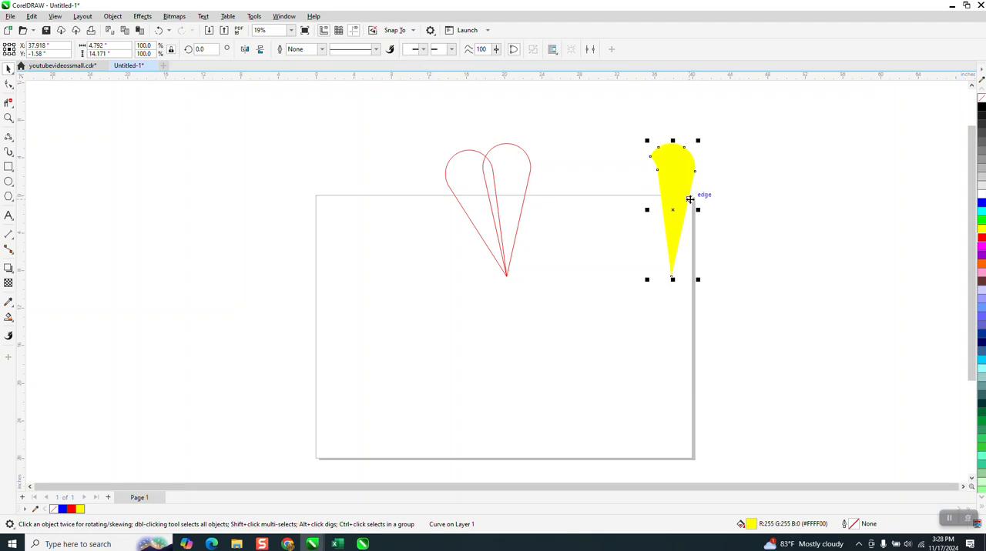
Step: Apply a diagonal fountain fill from yellow to orange to the yellow shape, with the orange end well outside its left side
right_click(11, 327)
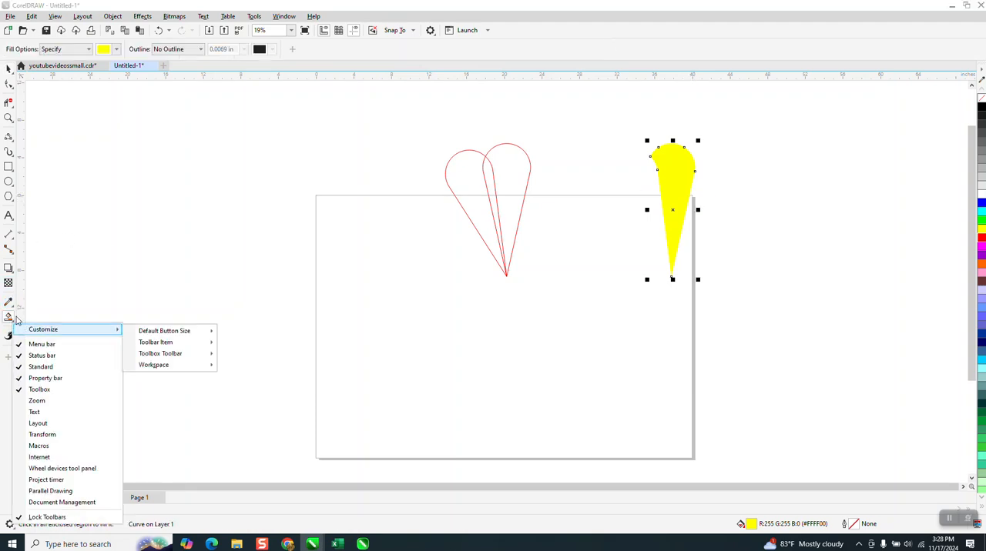
click(15, 324)
click(15, 324)
click(48, 317)
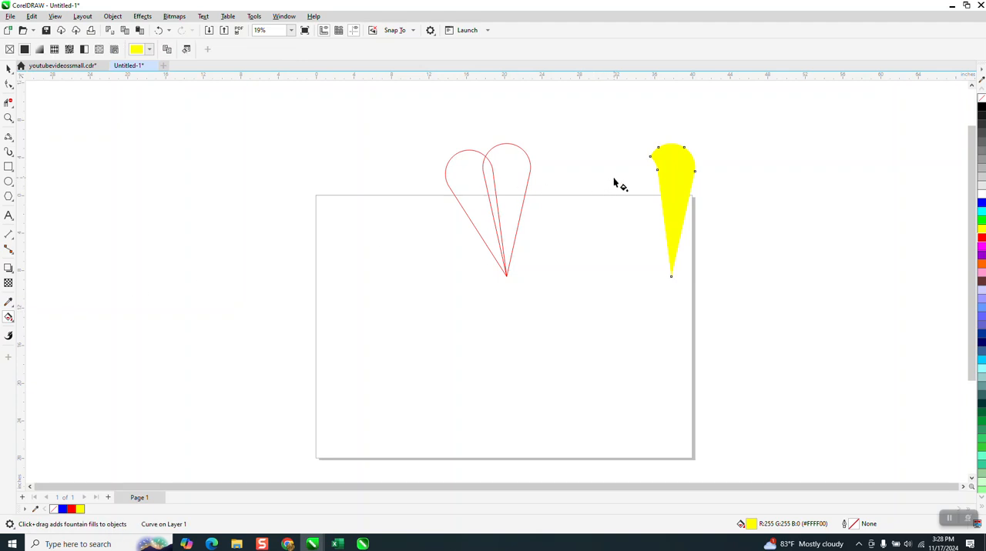
drag(686, 170, 639, 207)
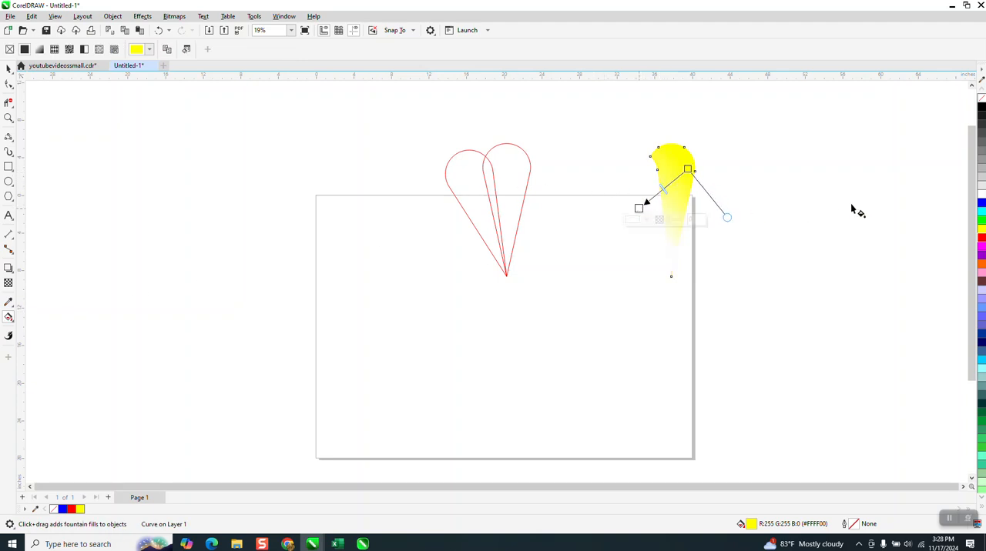
drag(981, 266, 583, 204)
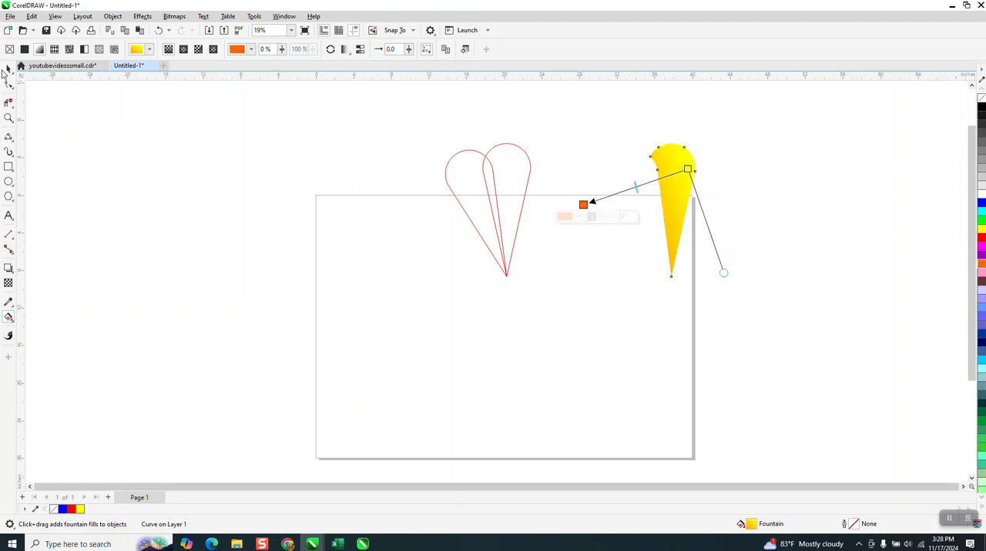
Step: Delete the two red teardrop outlines and move the gradient petal to the upper middle of the page
click(9, 68)
drag(427, 121, 585, 299)
key(Delete)
drag(682, 194, 506, 243)
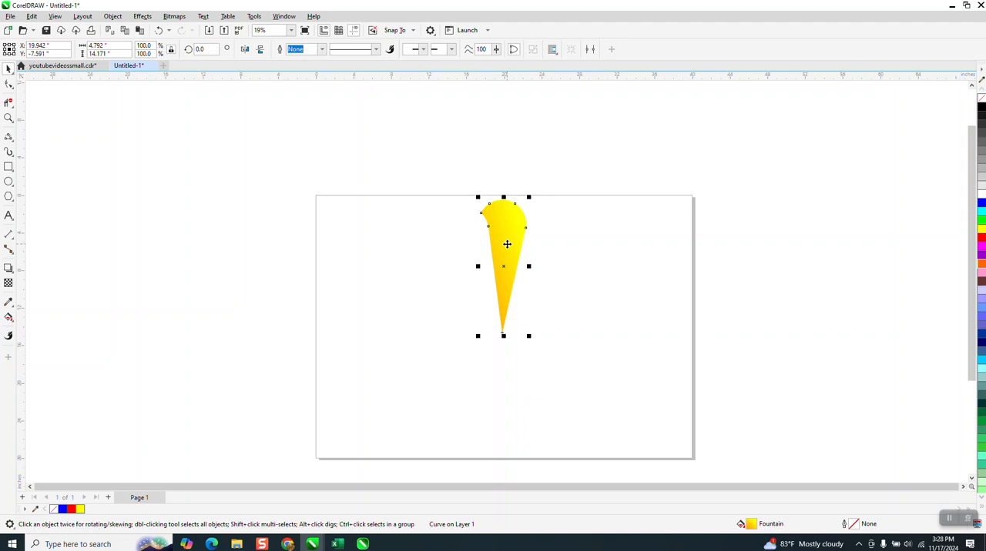
Step: Set the petal's rotation center at its bottom tip and create a copy rotated 20 degrees around it
click(504, 254)
drag(503, 266, 502, 333)
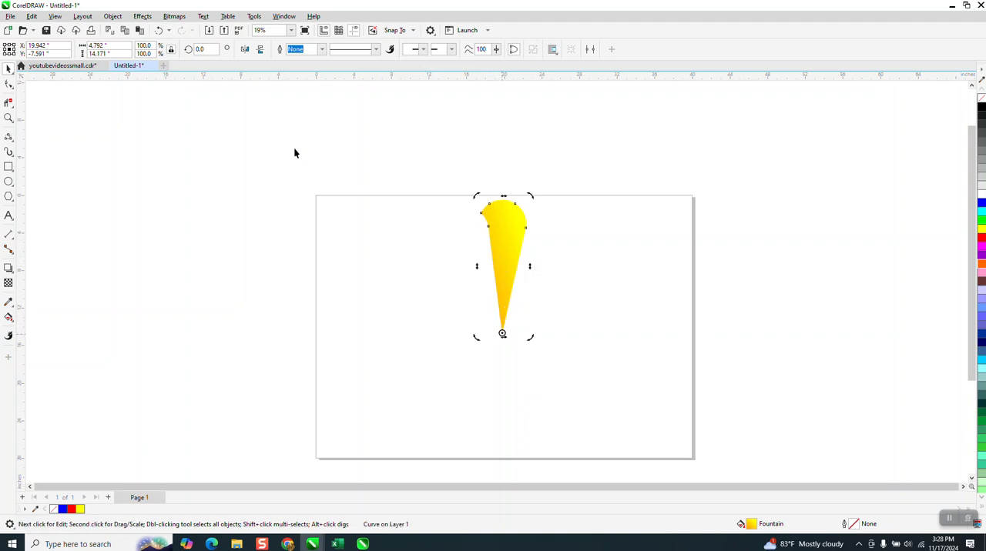
click(202, 49)
text(20)
key(Return)
Step: Repeat the 20-degree rotated copy around the tip until 18 petals form a full circle
key(ctrl+d)
key(ctrl+d)
key(ctrl+d)
key(ctrl+d)
key(ctrl+d)
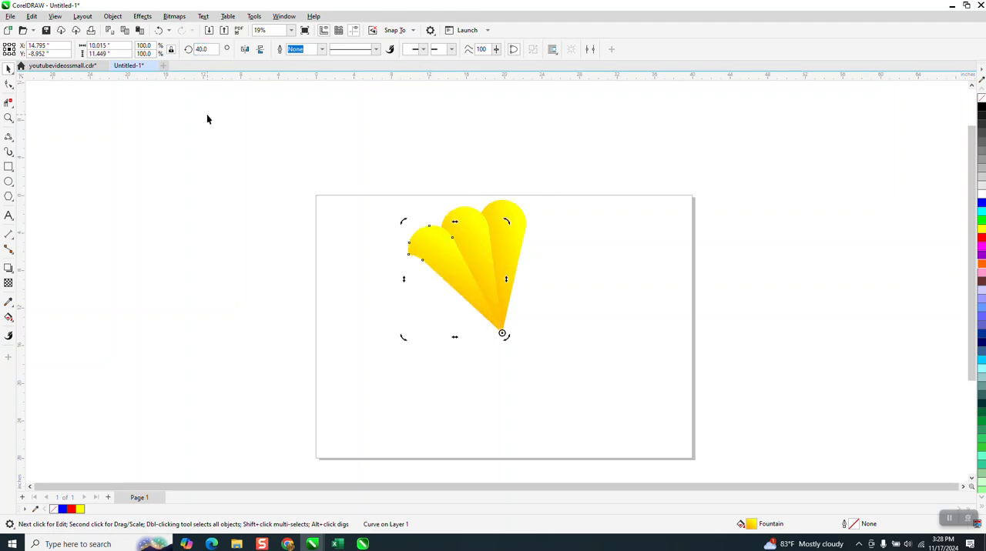
key(ctrl+d)
key(ctrl+d)
key(ctrl+d)
key(ctrl+d)
key(ctrl+d)
key(ctrl+d)
key(ctrl+d)
key(ctrl+d)
key(ctrl+d)
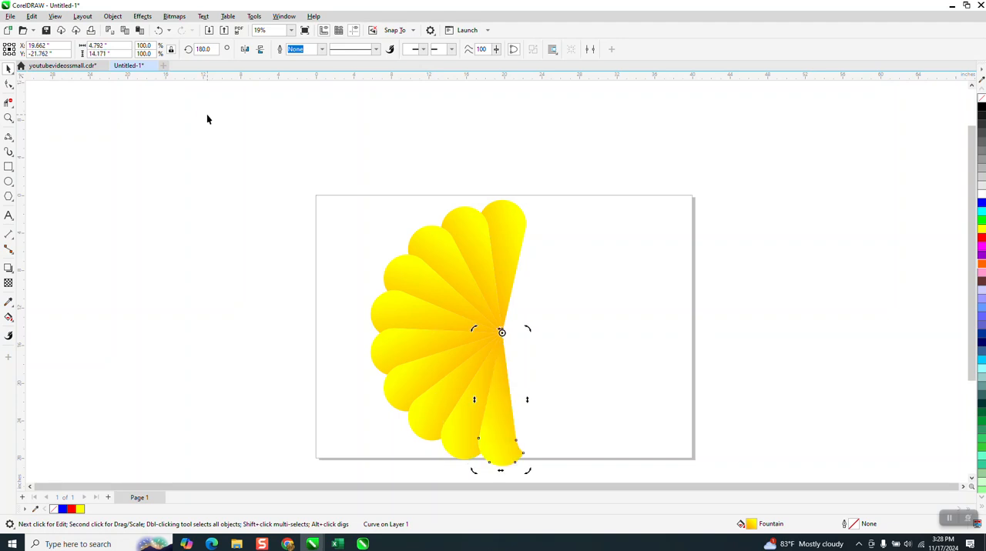
key(ctrl+d)
key(ctrl+d)
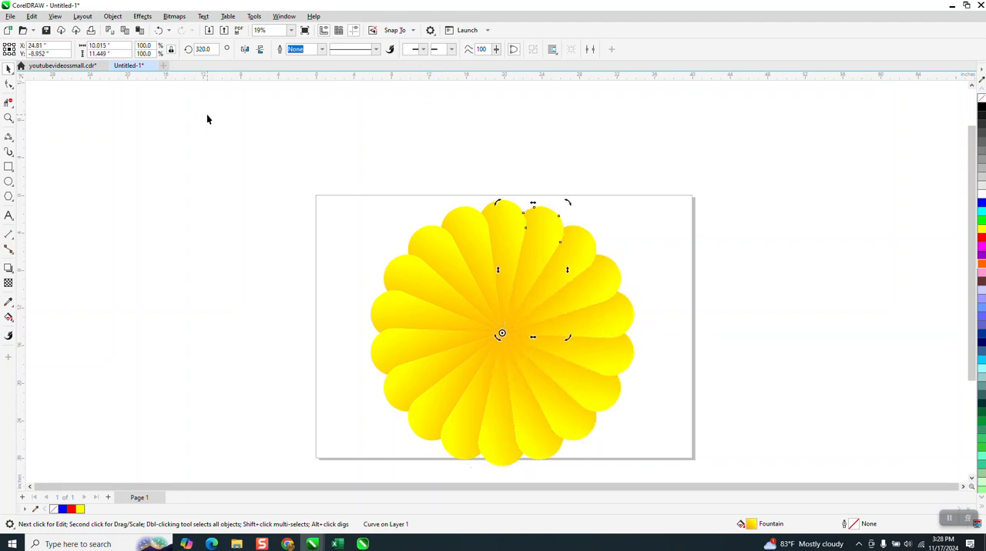
Step: Group all the petals and create a concentric copy of the group scaled to 66%
click(398, 178)
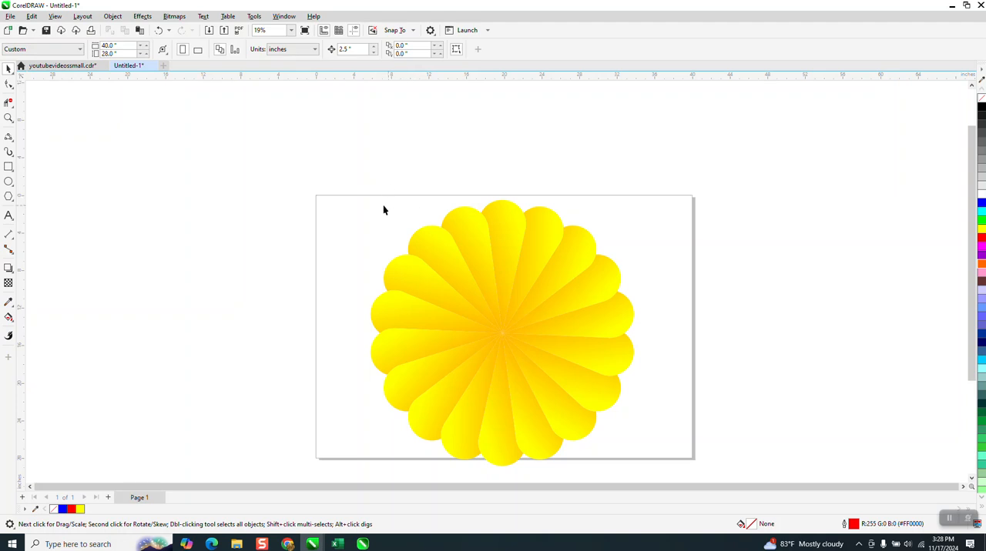
drag(357, 239, 709, 488)
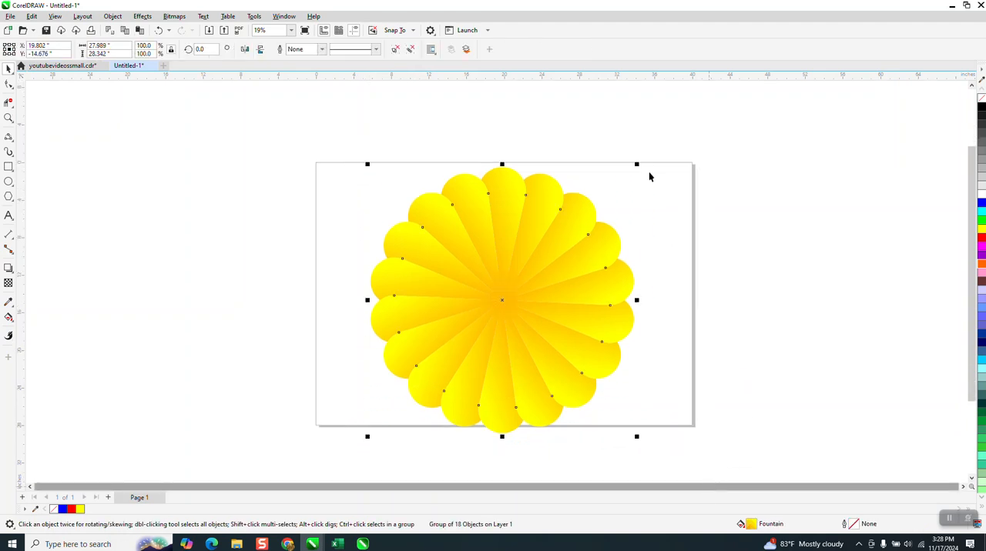
drag(636, 163, 608, 212)
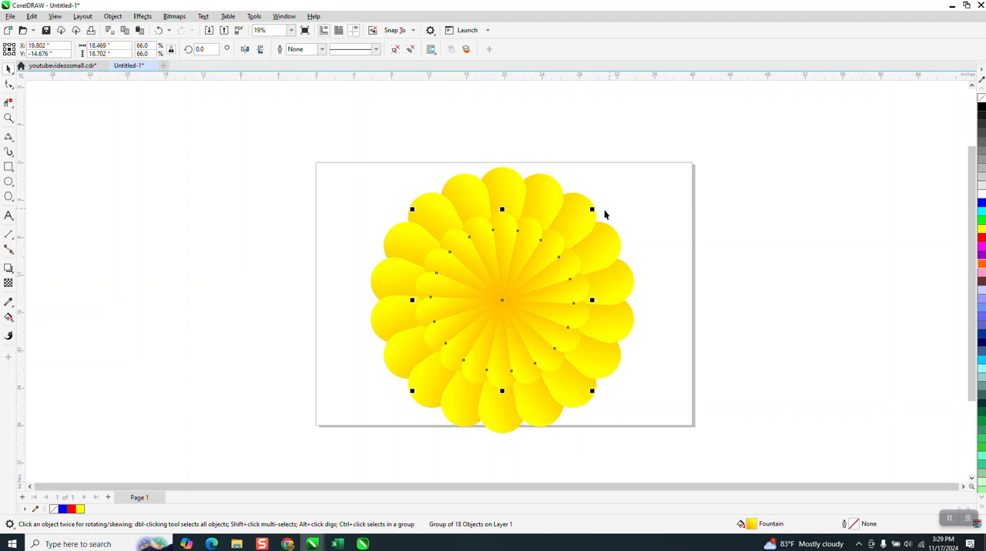
Step: Rotate the smaller flower slightly counterclockwise about its center so its petals are offset from the outer ones
click(547, 252)
click(546, 254)
drag(592, 208, 587, 198)
click(666, 244)
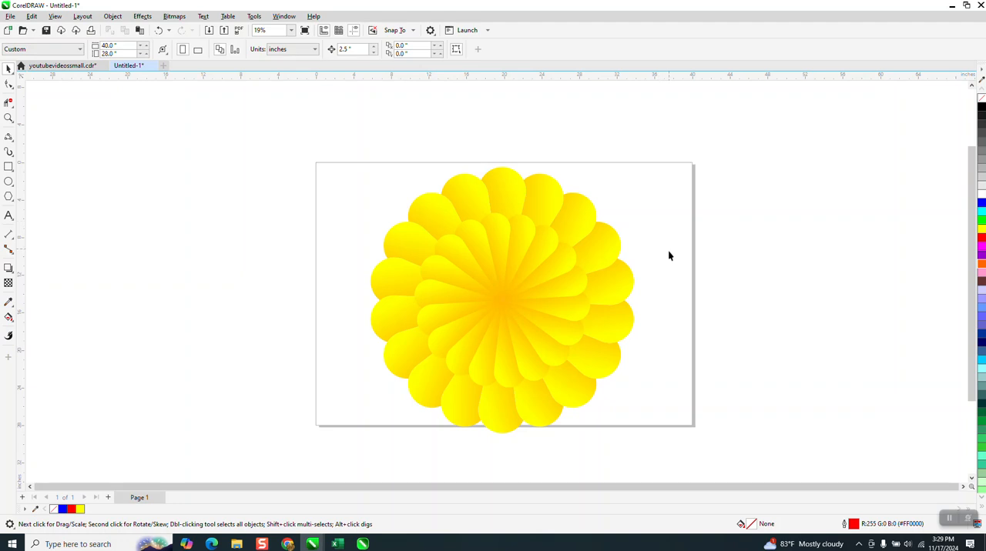
Step: Draw a rectangle about 37.4 by 33.5 inches around the whole flower and fill it black
click(9, 166)
drag(353, 142, 709, 461)
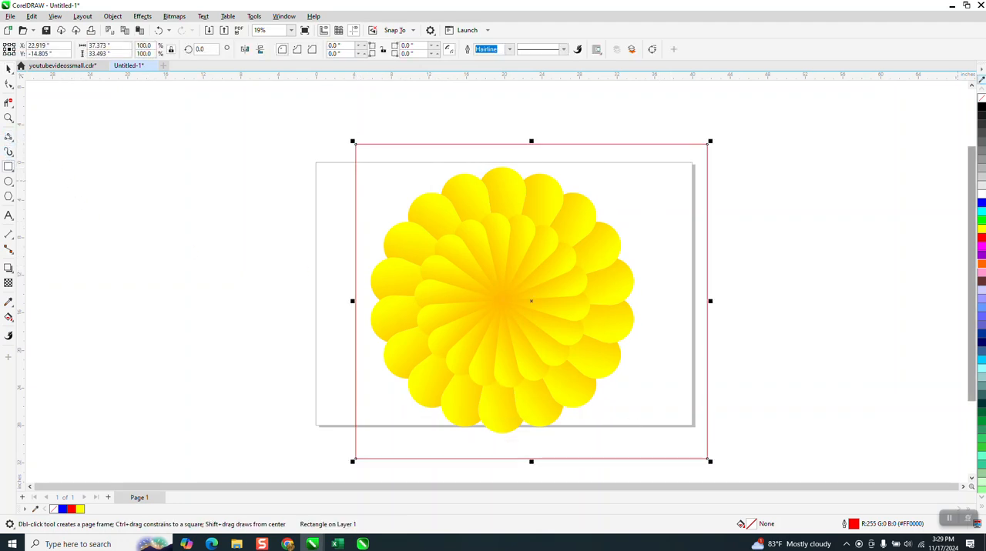
click(981, 108)
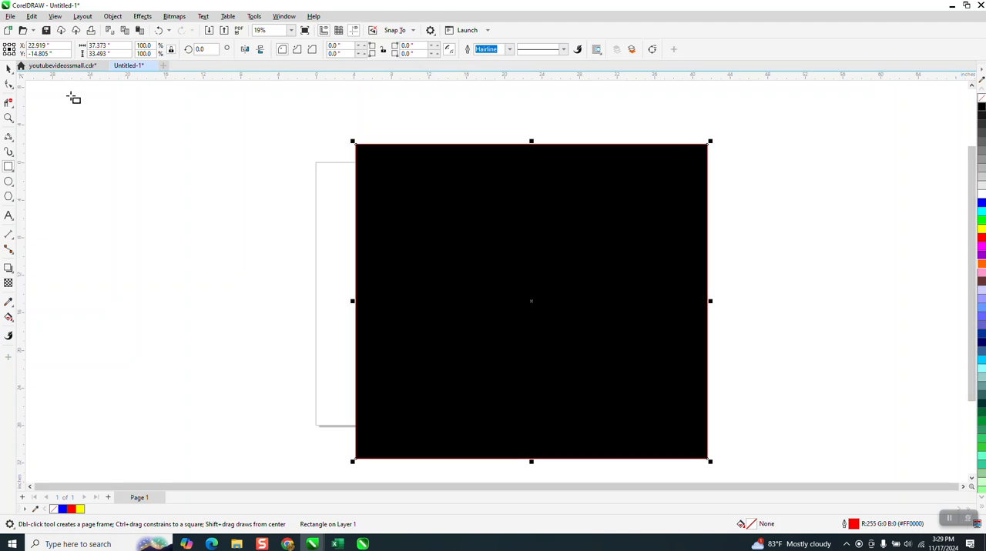
Step: Send the black rectangle behind the flower as a background
click(112, 17)
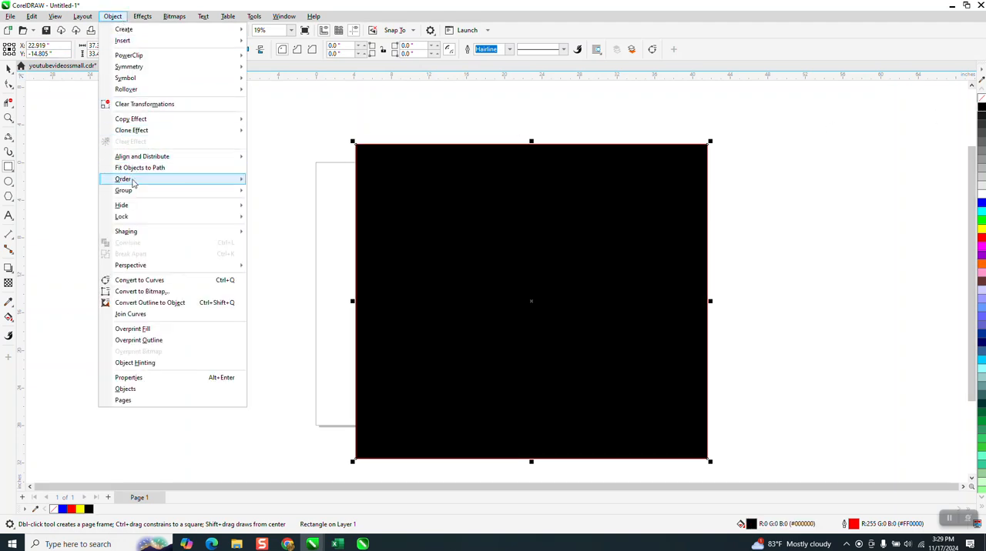
mouse_move(133, 182)
click(265, 193)
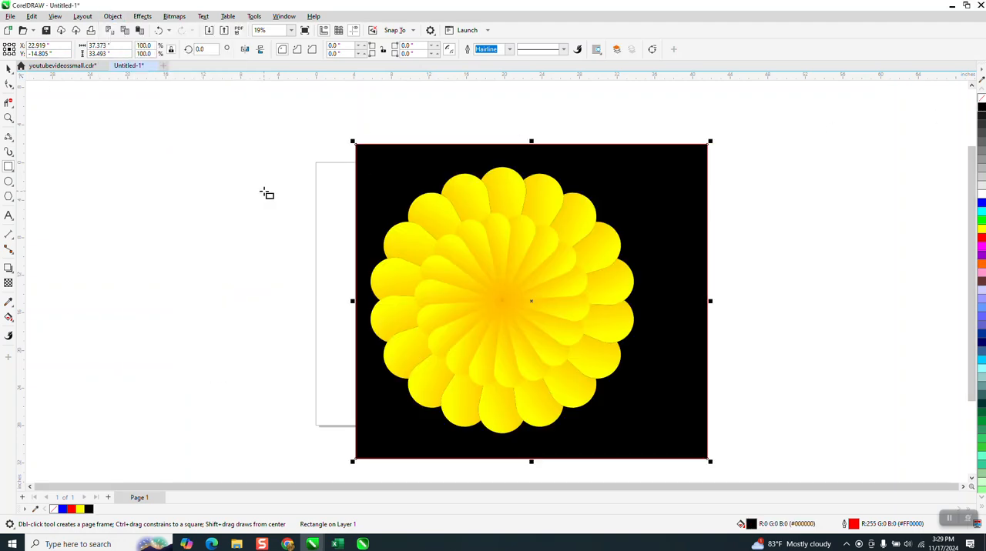